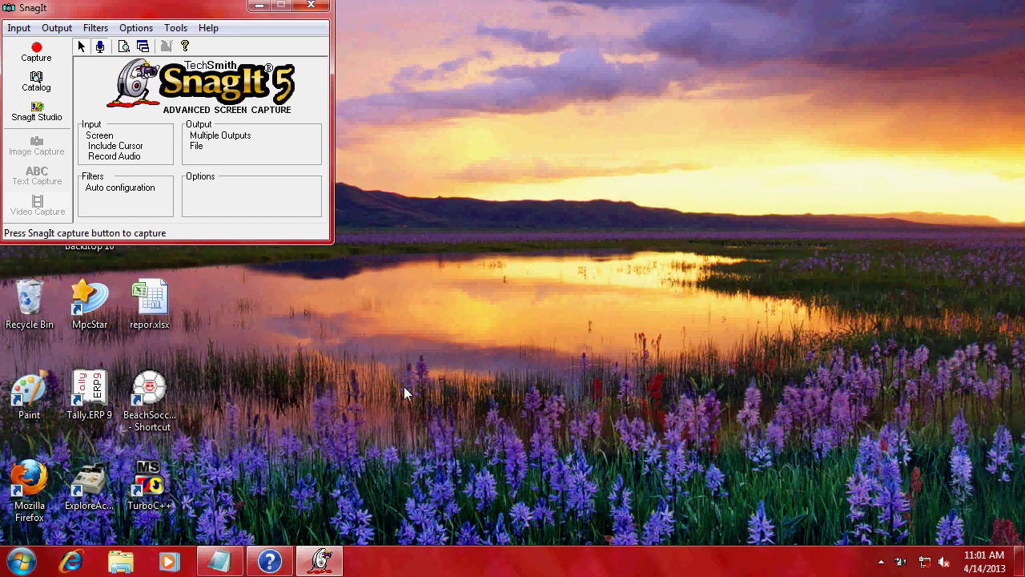
- Minimize SnagIt and open notes.txt with its four Tally questions in Notepad
{"action": "left_click", "coordinate": [262, 10]}
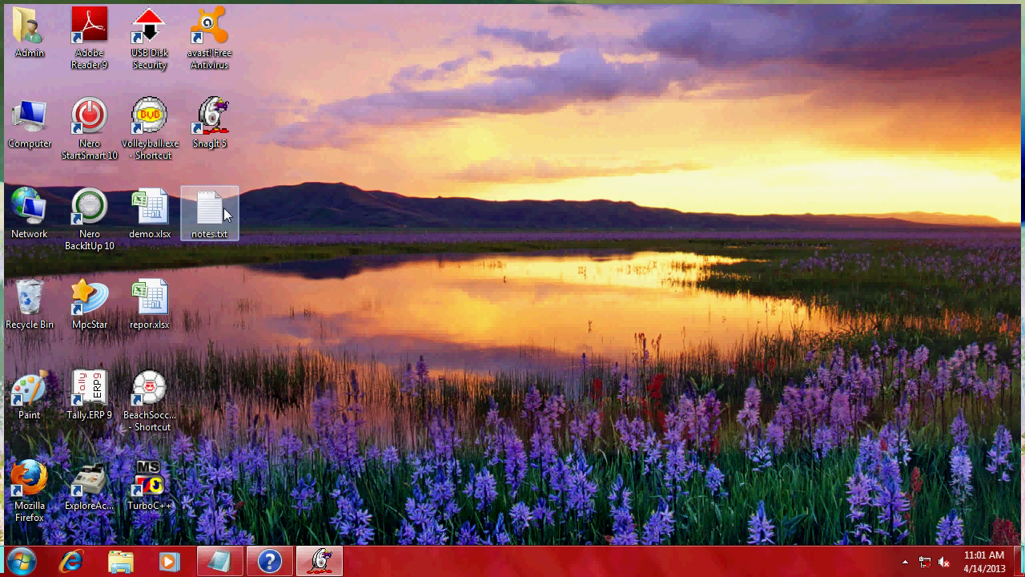
{"action": "double_click", "coordinate": [227, 213]}
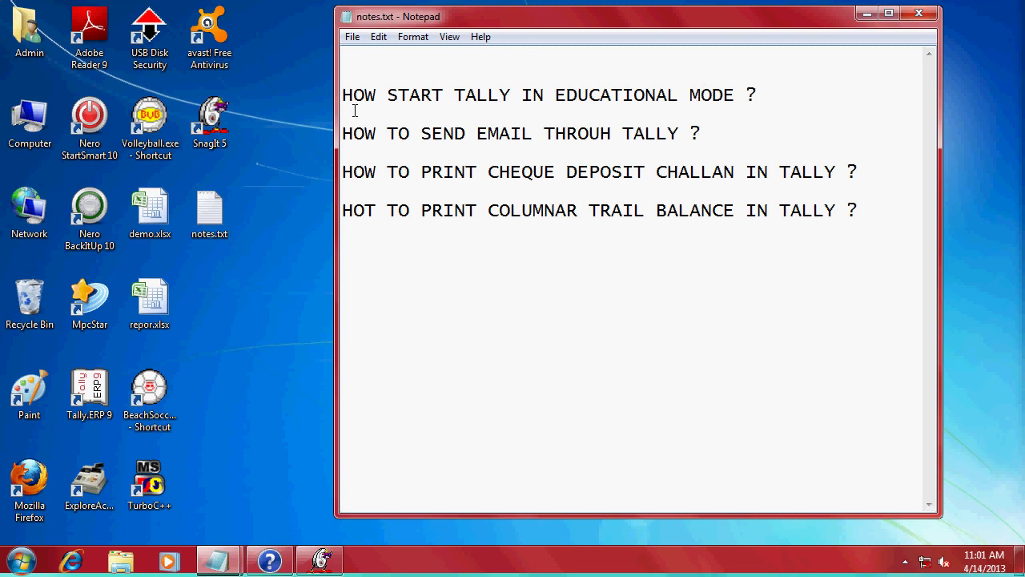
- Launch Tally.ERP 9 in Silver single-user Educational Mode
{"action": "double_click", "coordinate": [116, 394]}
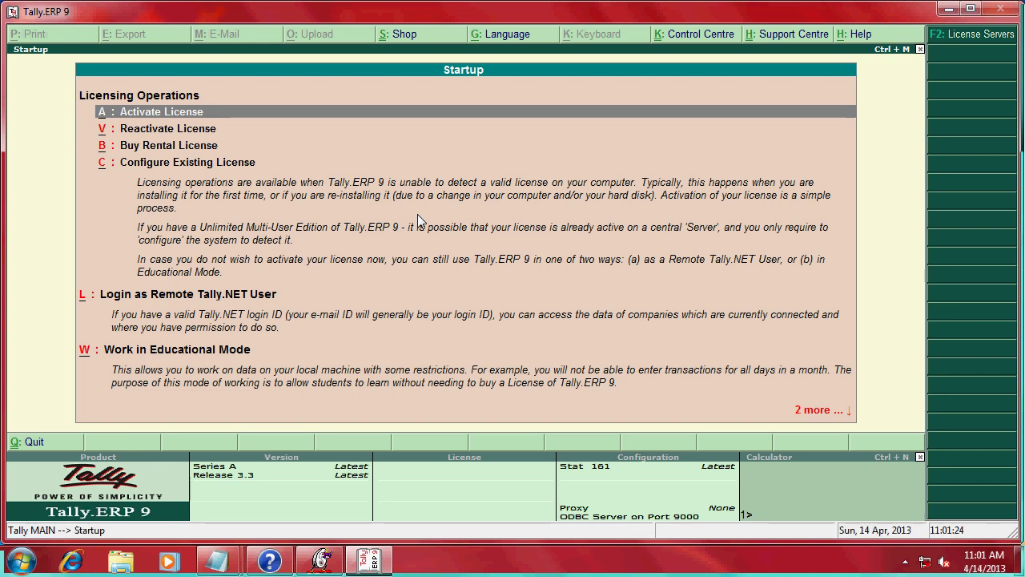
{"action": "key", "text": "Down"}
{"action": "key", "text": "Down"}
{"action": "key", "text": "Down"}
{"action": "key", "text": "Down"}
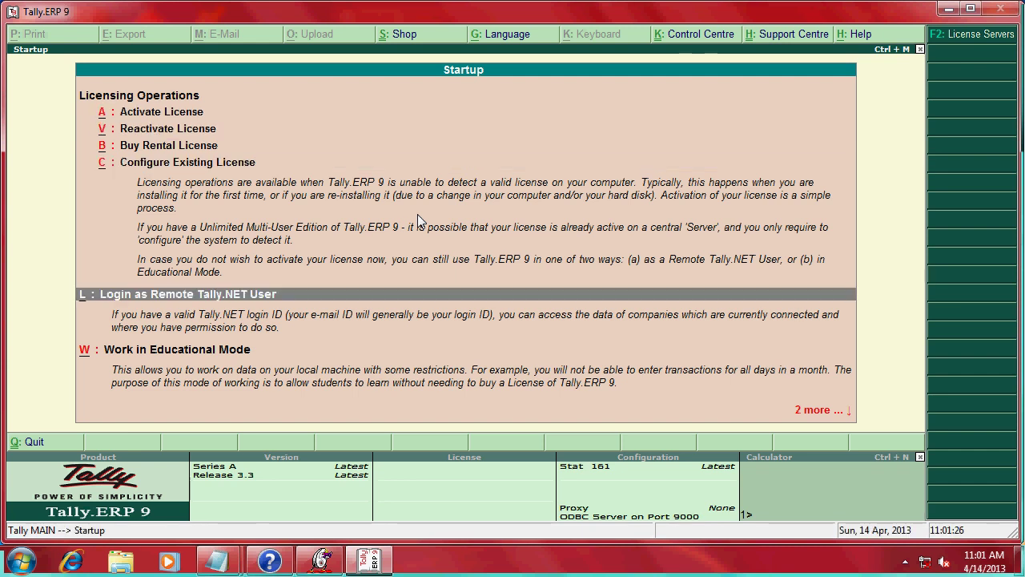
{"action": "key", "text": "Down"}
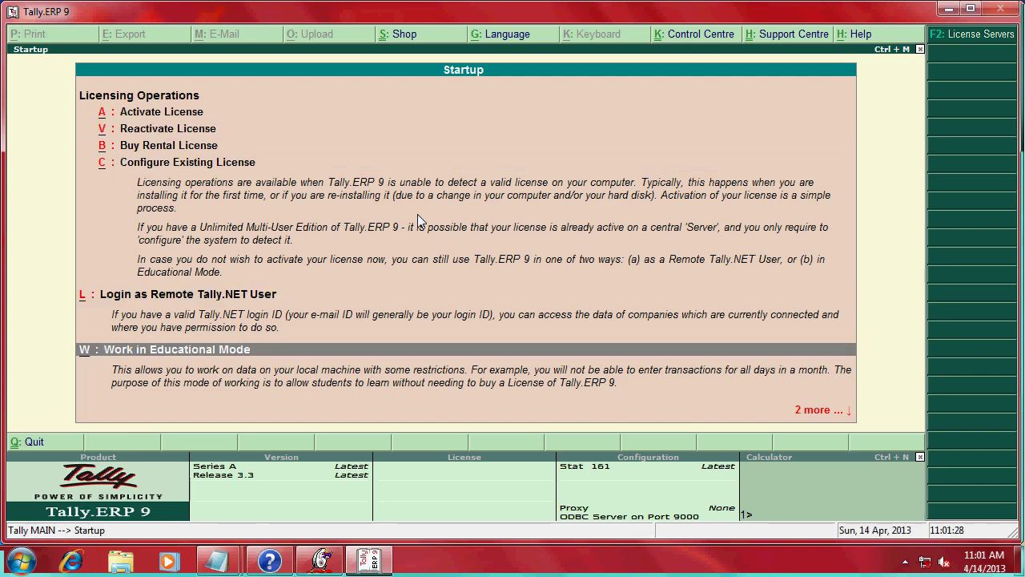
{"action": "key", "text": "Return"}
{"action": "key", "text": "Down"}
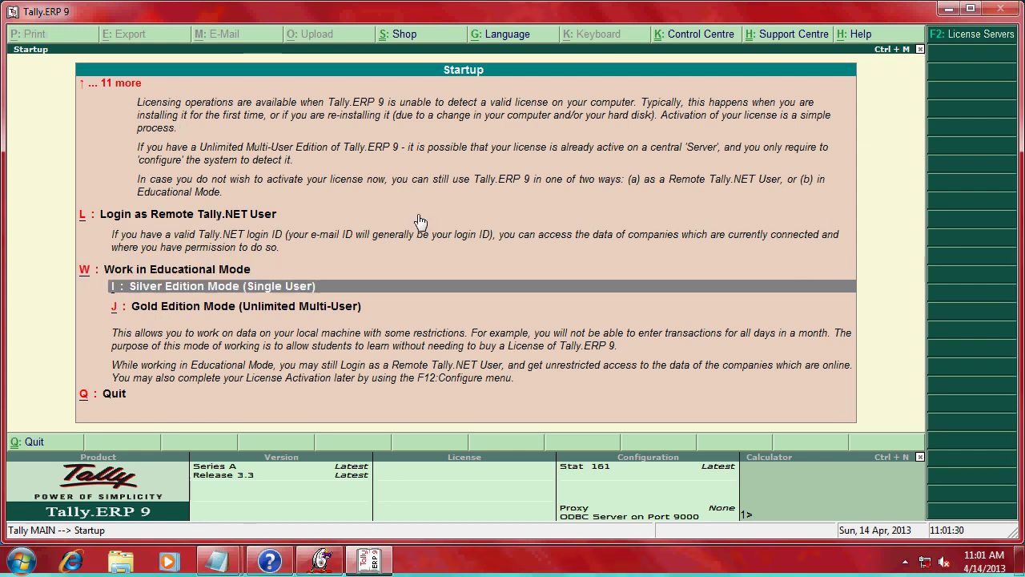
{"action": "key", "text": "Return"}
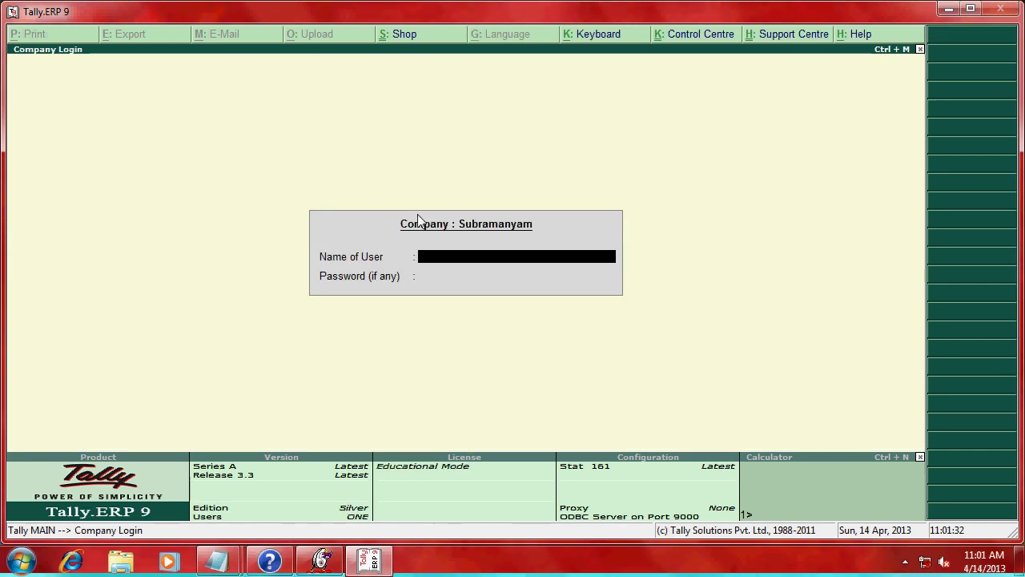
- Log into the company with the user name and password
{"action": "key", "text": "Return"}
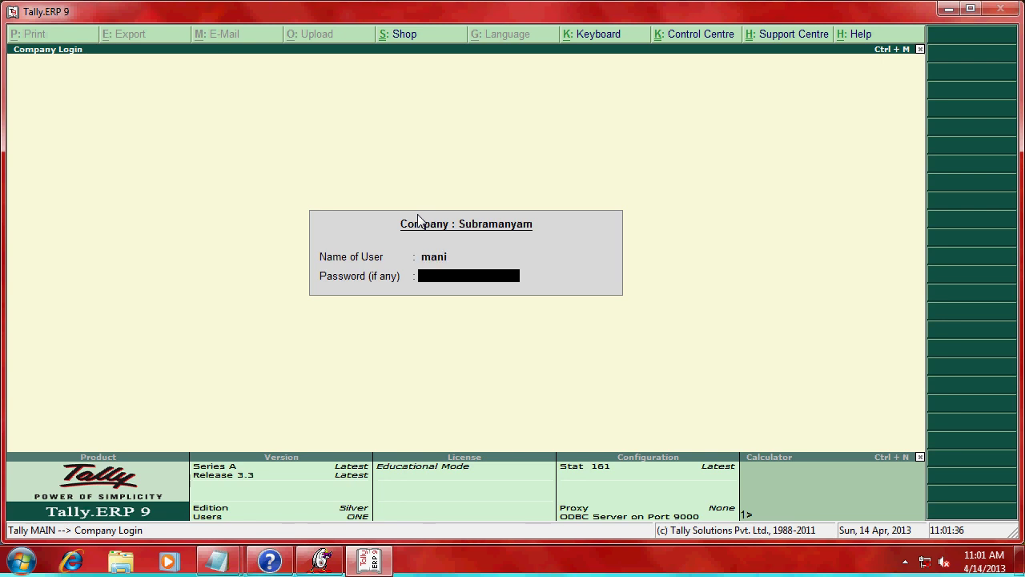
{"action": "key", "text": "Return"}
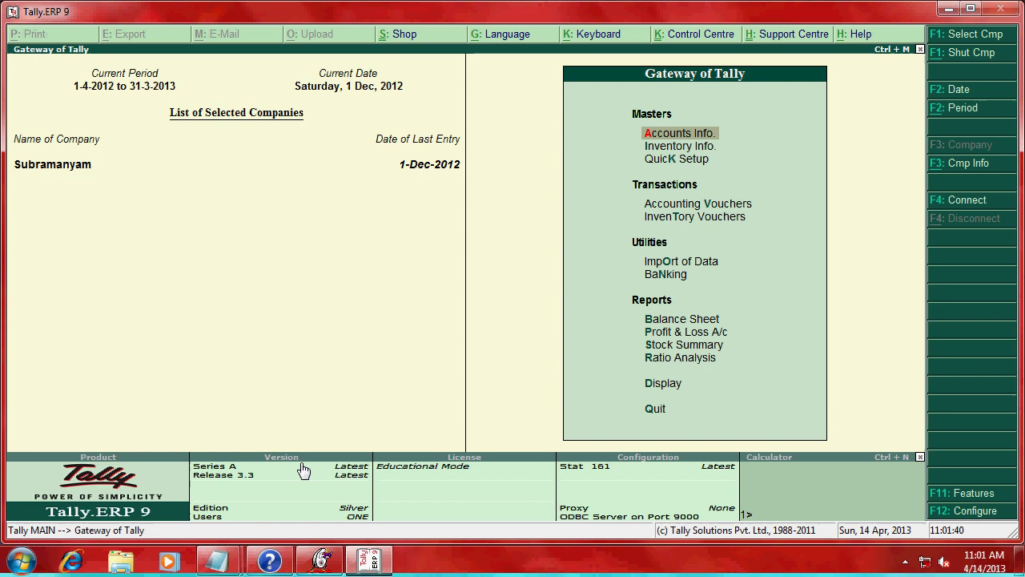
- Review the Tally question notes in Notepad, then hide them again
{"action": "left_click", "coordinate": [218, 560]}
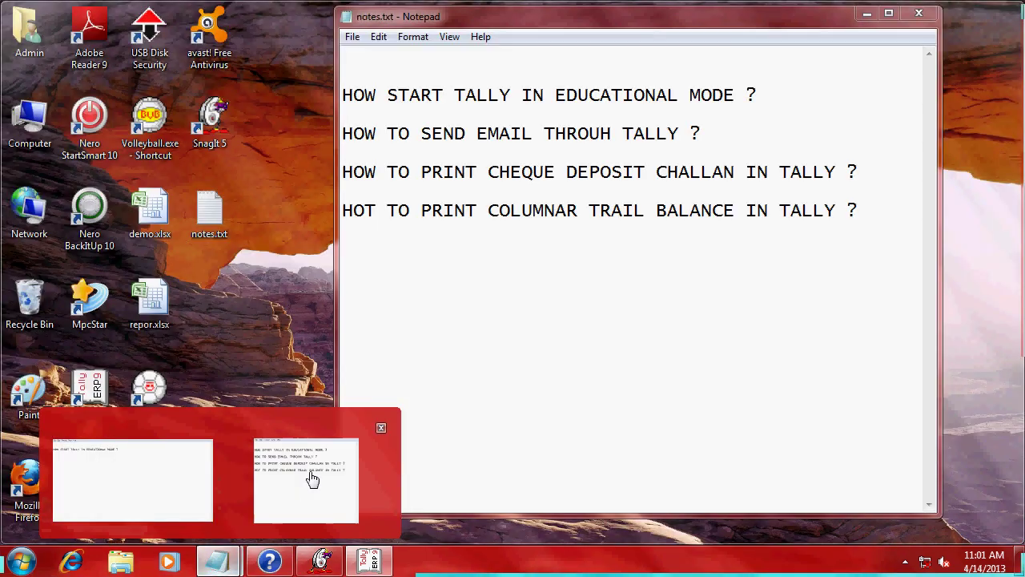
{"action": "left_click", "coordinate": [311, 478]}
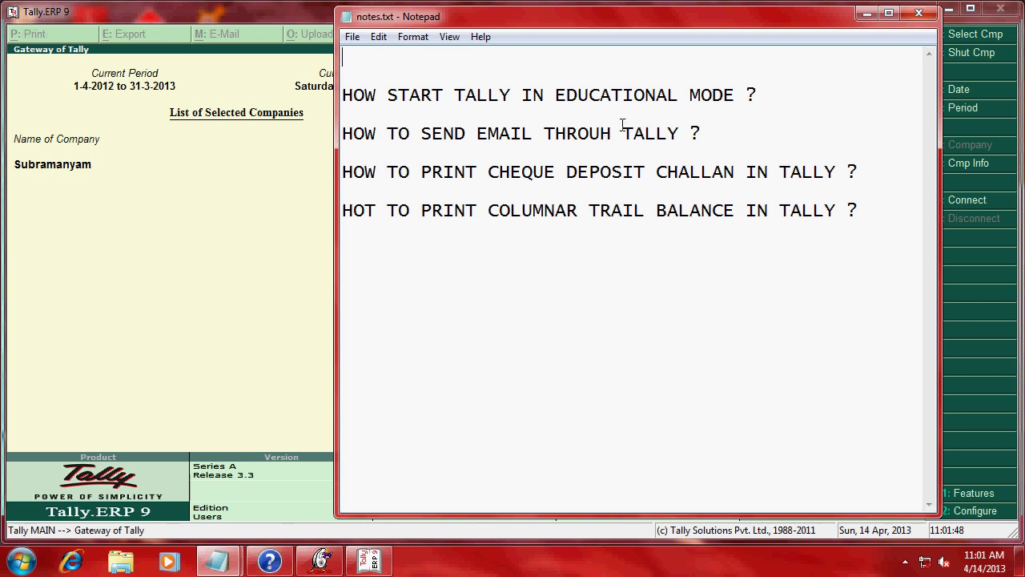
{"action": "left_click", "coordinate": [869, 13]}
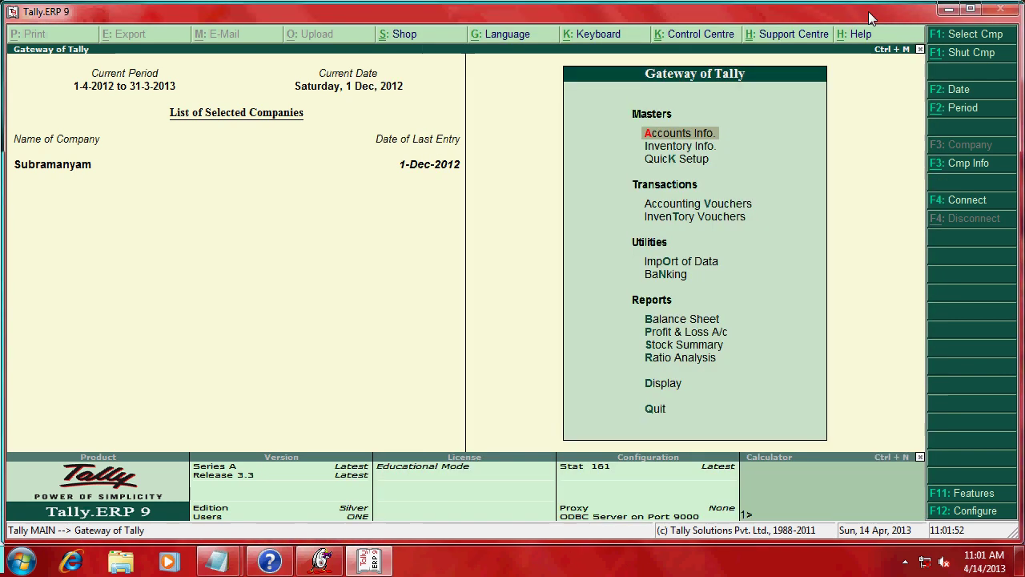
- Open the Axis Bank ledger report via Display > Account Books > Ledger
{"action": "left_click", "coordinate": [668, 383]}
{"action": "left_click", "coordinate": [668, 383]}
{"action": "key", "text": "Down"}
{"action": "key", "text": "Down"}
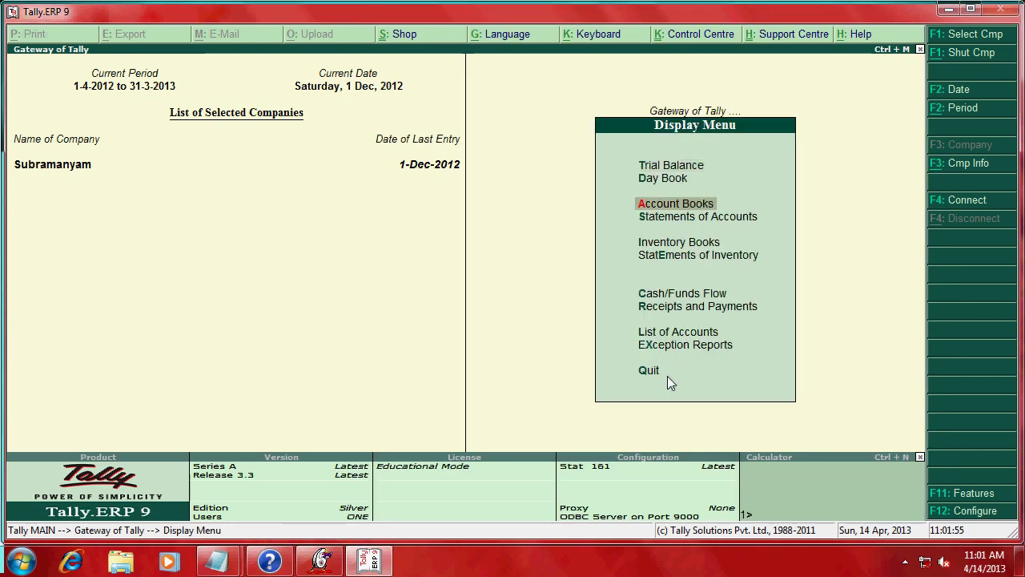
{"action": "key", "text": "Return"}
{"action": "key", "text": "Down"}
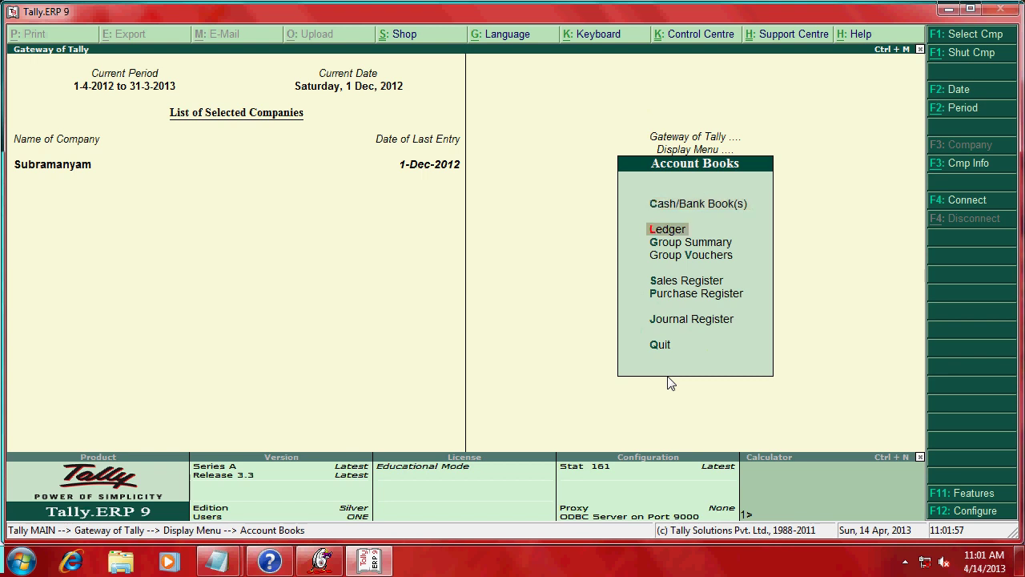
{"action": "key", "text": "Return"}
{"action": "type", "text": "Axis"}
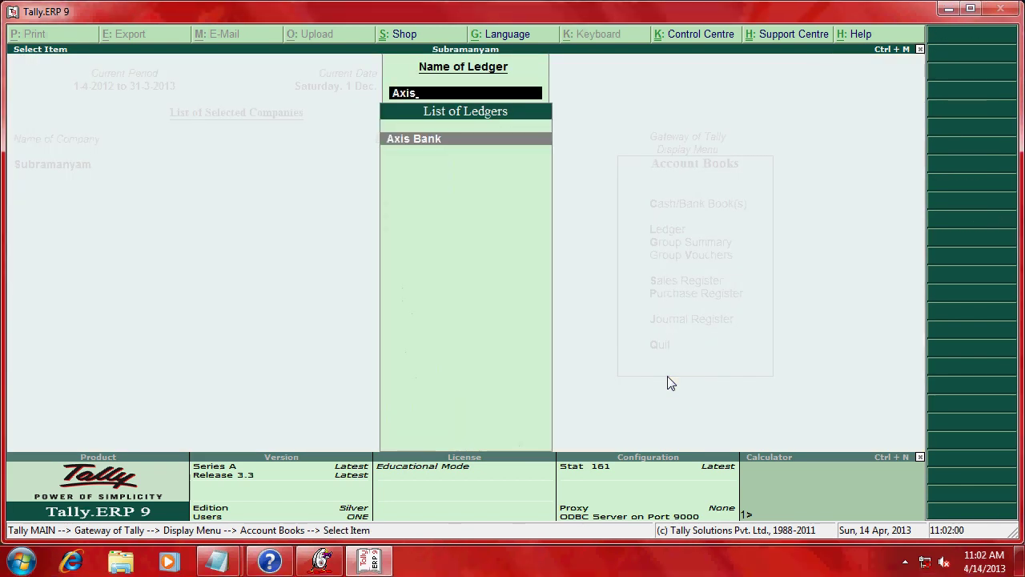
{"action": "key", "text": "Return"}
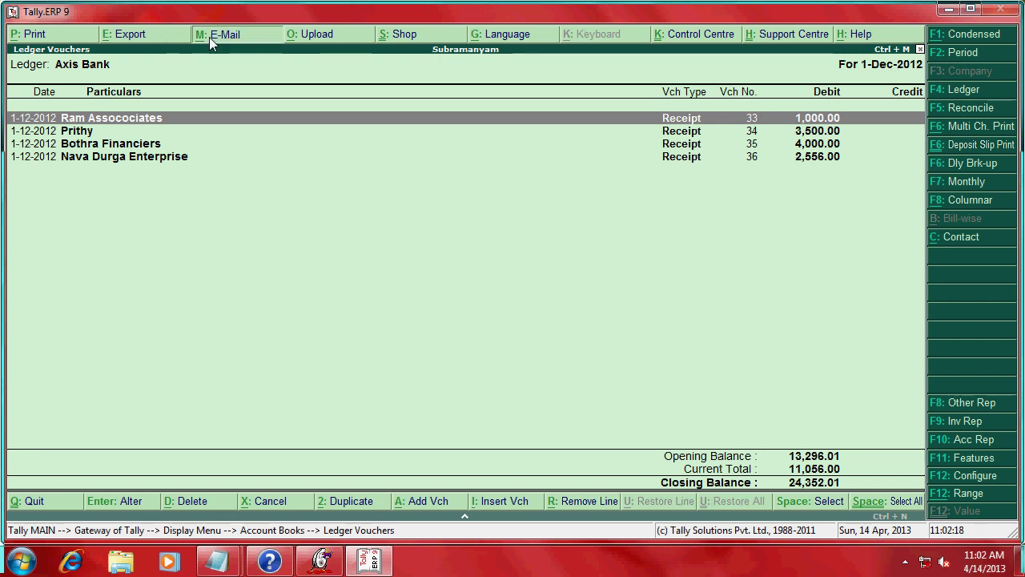
- Start e-mailing the Axis Bank ledger with Gmail (smtp.gmail.com:465, SSL) as mail server
{"action": "left_click", "coordinate": [209, 37]}
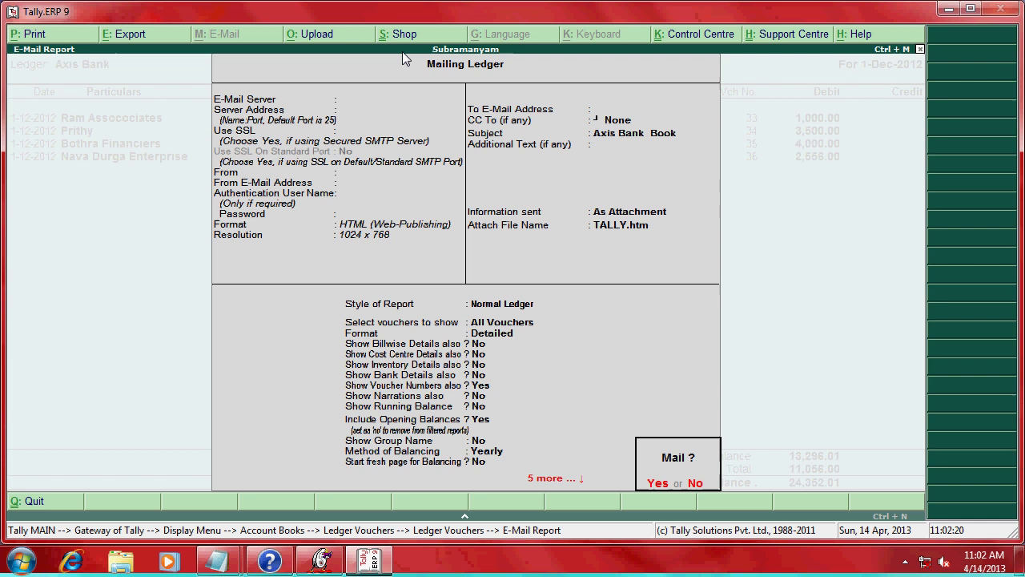
{"action": "key", "text": "n"}
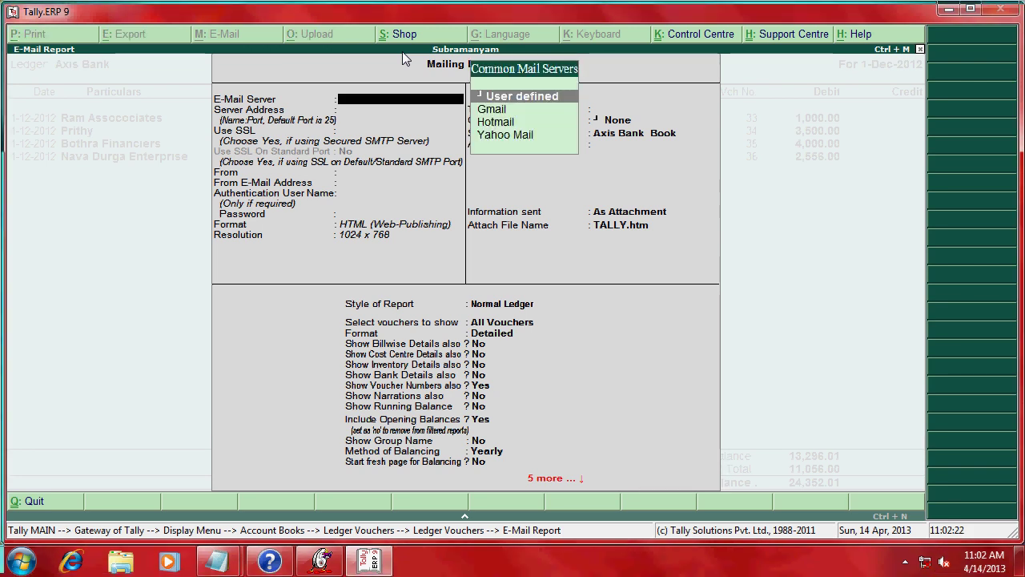
{"action": "key", "text": "Down"}
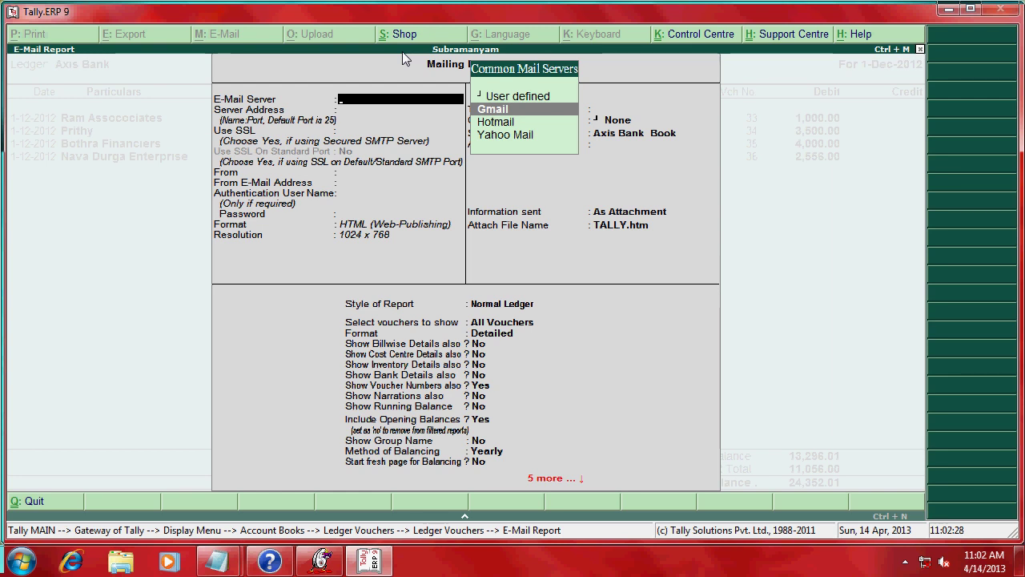
{"action": "key", "text": "Down"}
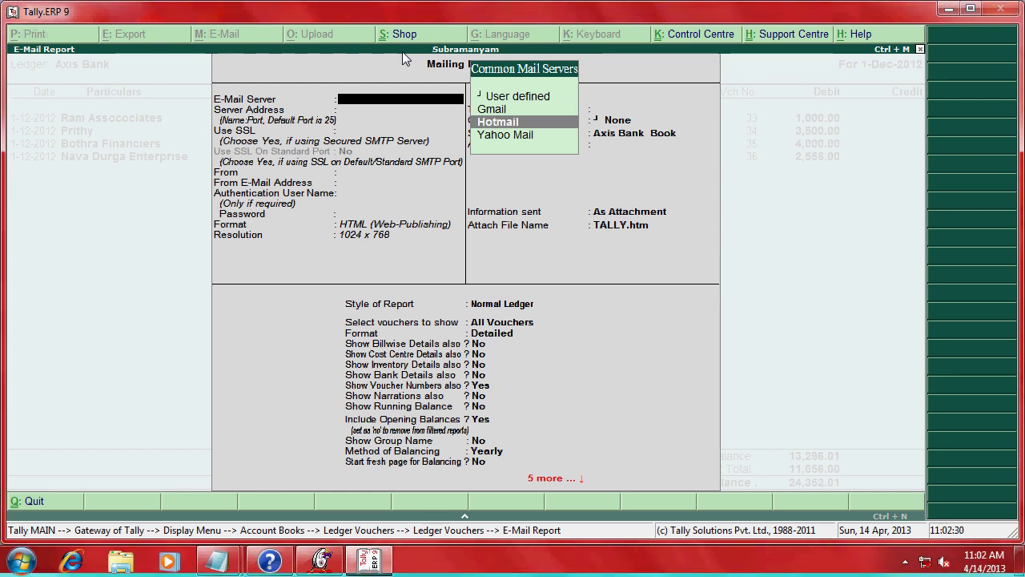
{"action": "key", "text": "Up"}
{"action": "key", "text": "Down"}
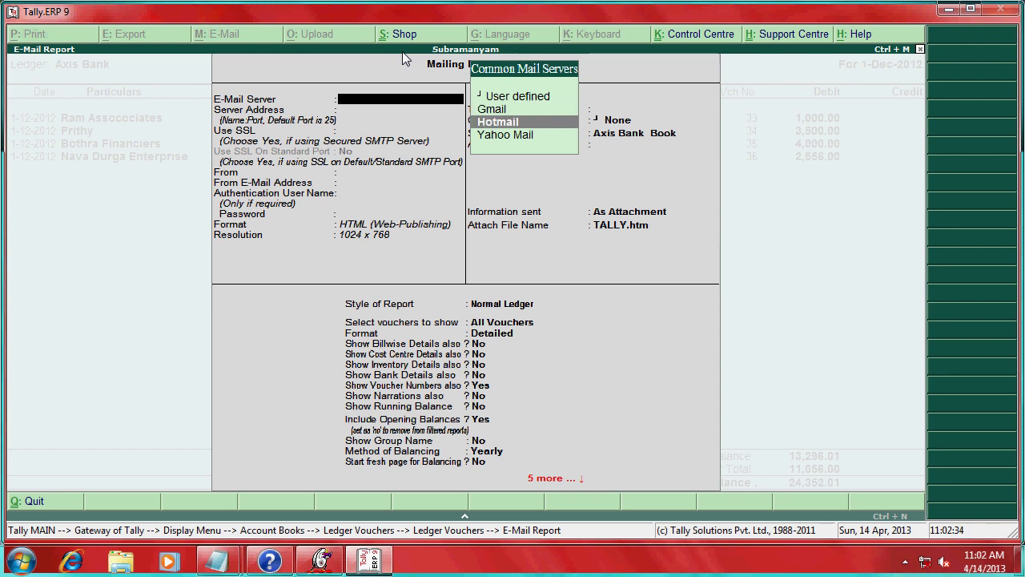
{"action": "key", "text": "Down"}
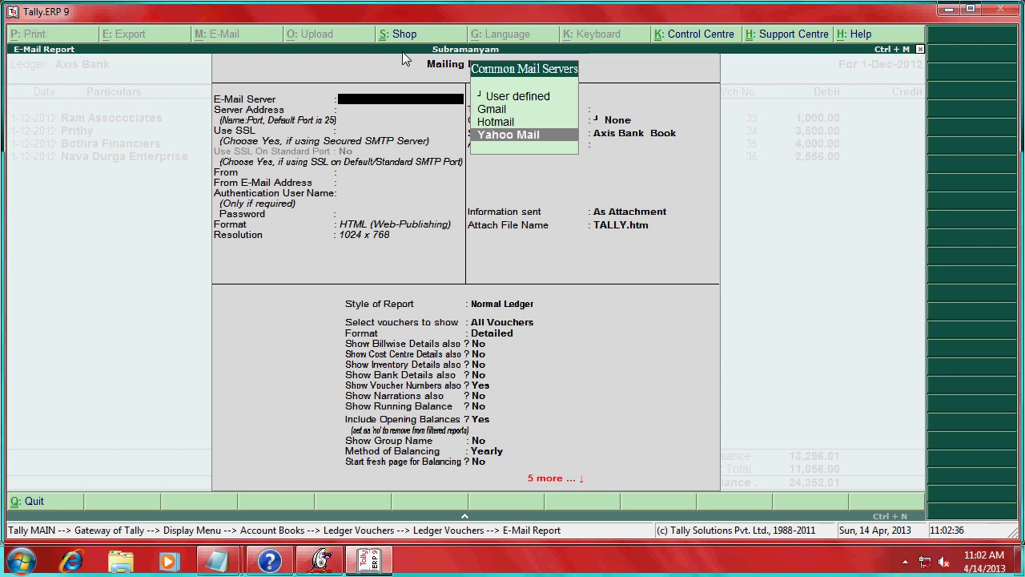
{"action": "key", "text": "Up"}
{"action": "key", "text": "Up"}
{"action": "key", "text": "Return"}
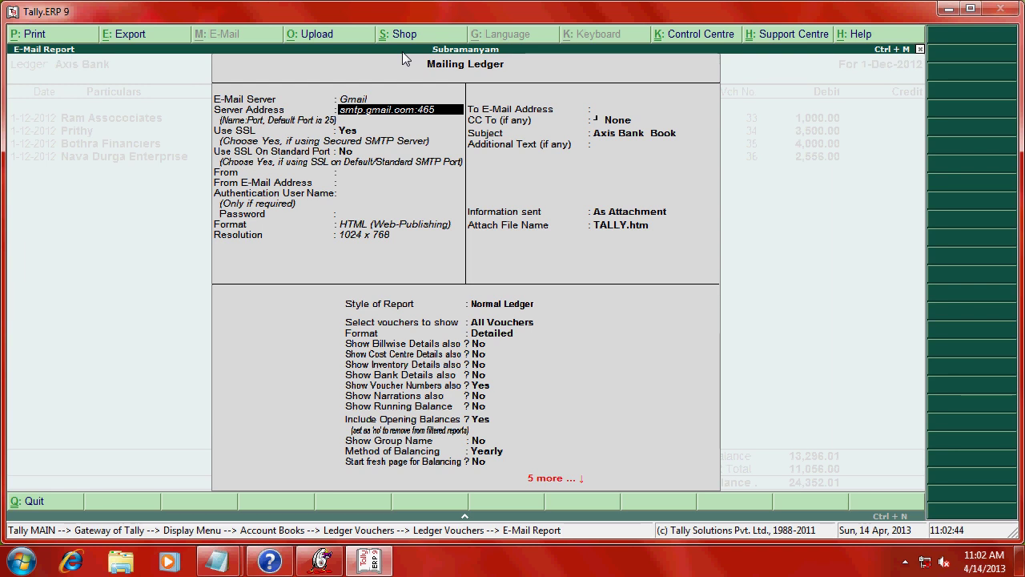
- Enter the sender's Gmail address, login user name and password, keeping HTML format
{"action": "key", "text": "Return"}
{"action": "key", "text": "Return"}
{"action": "key", "text": "Return"}
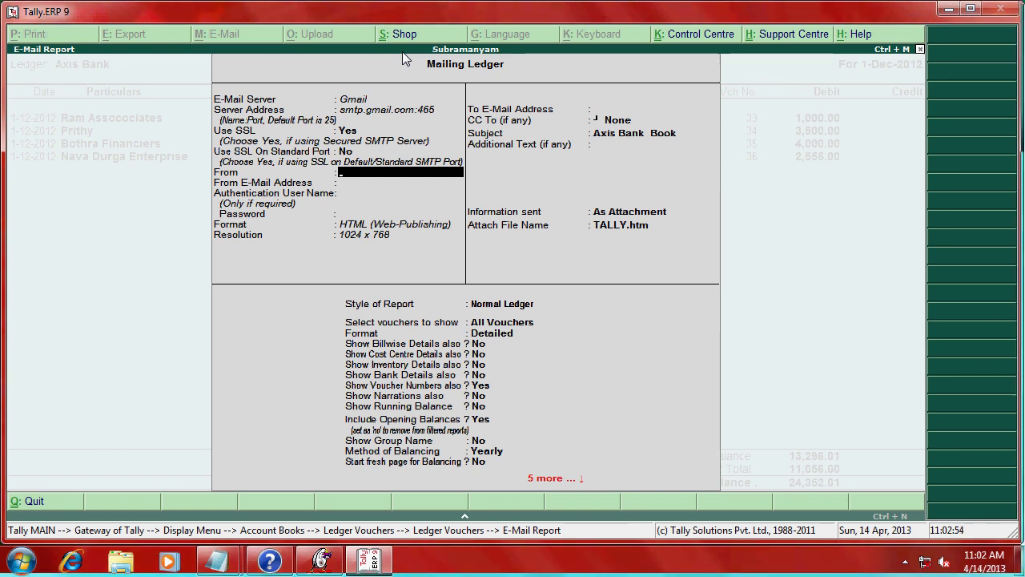
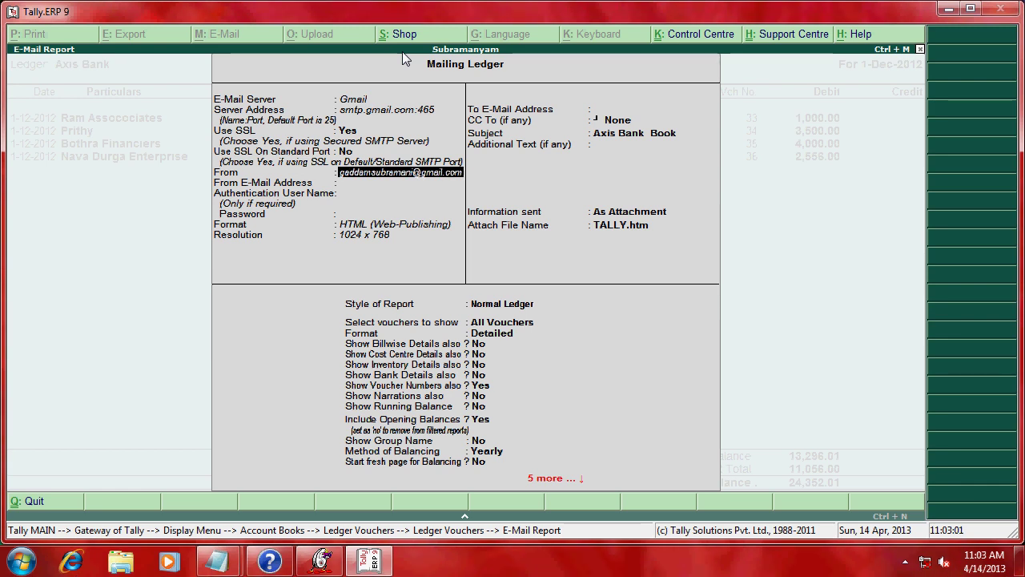
{"action": "key", "text": "Return"}
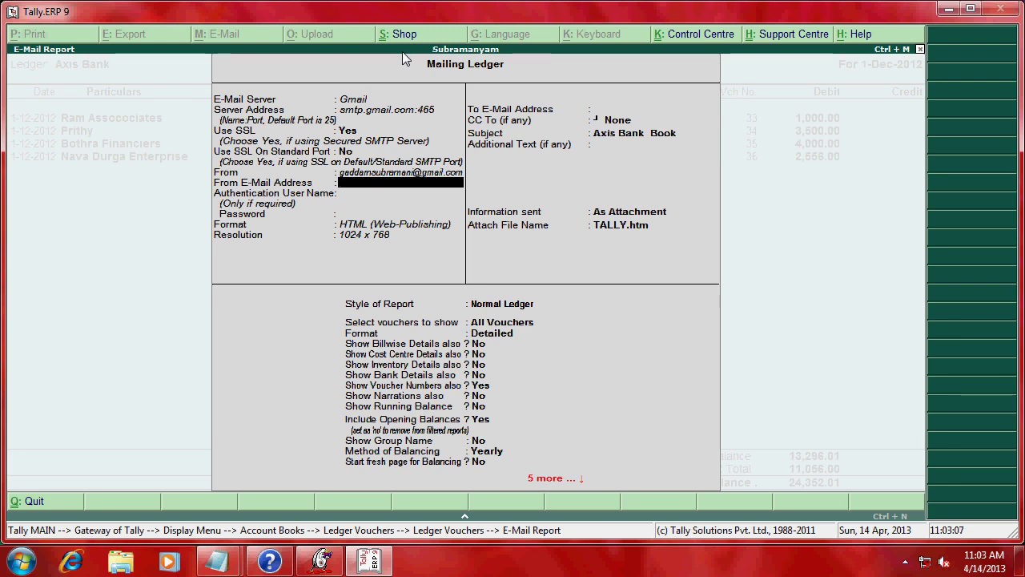
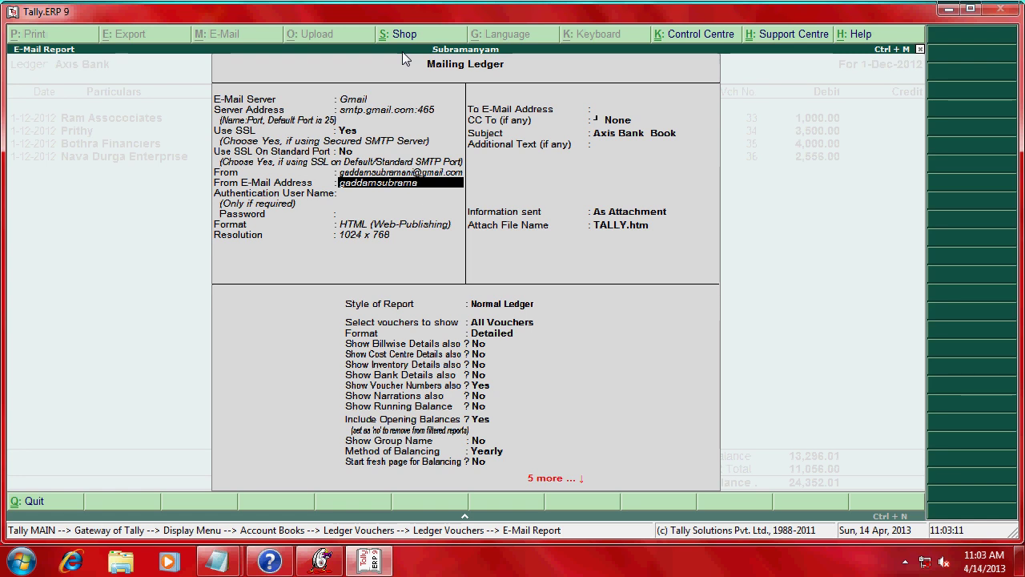
{"action": "key", "text": "Return"}
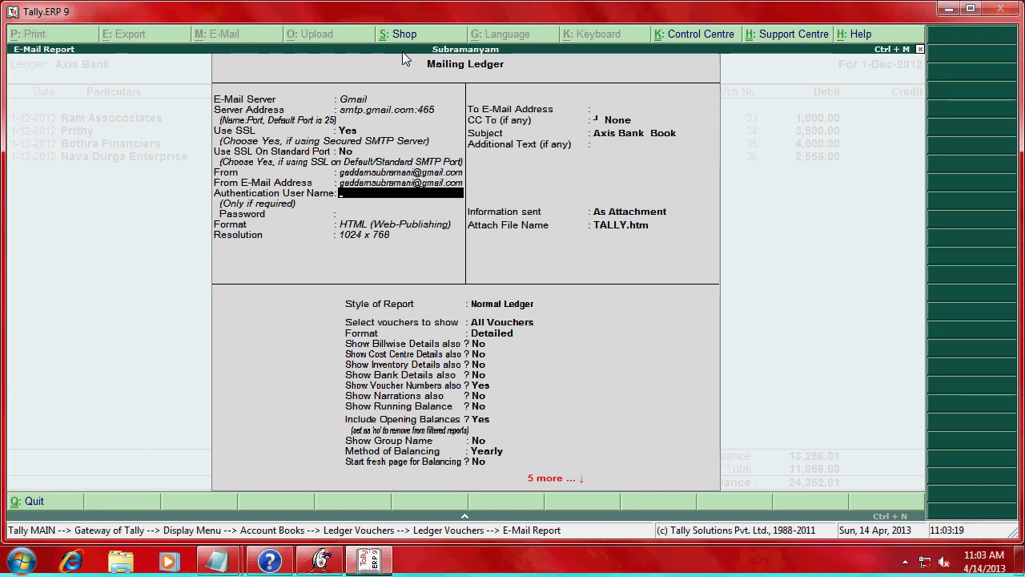
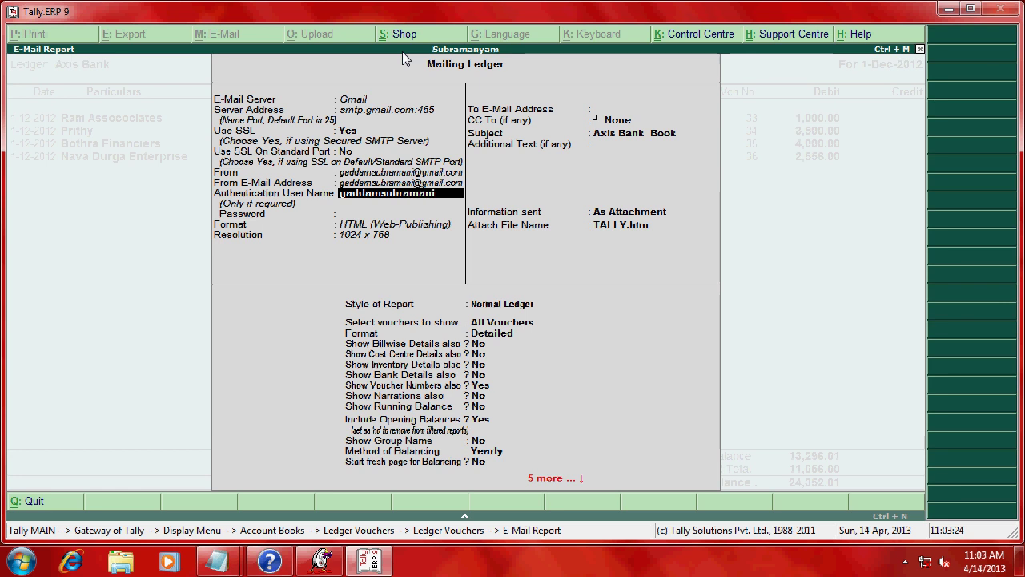
{"action": "key", "text": "Return"}
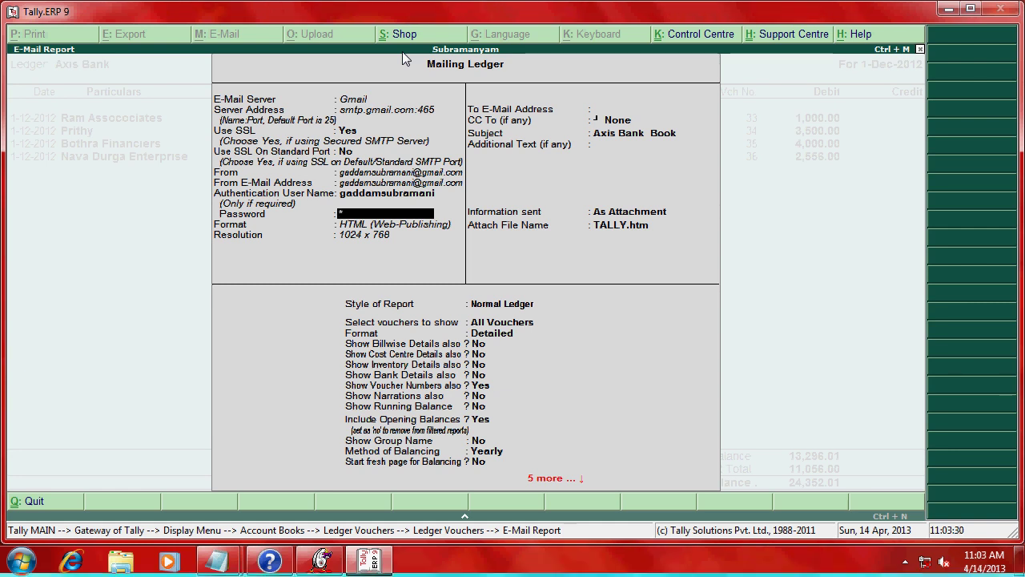
{"action": "type", "text": "***************"}
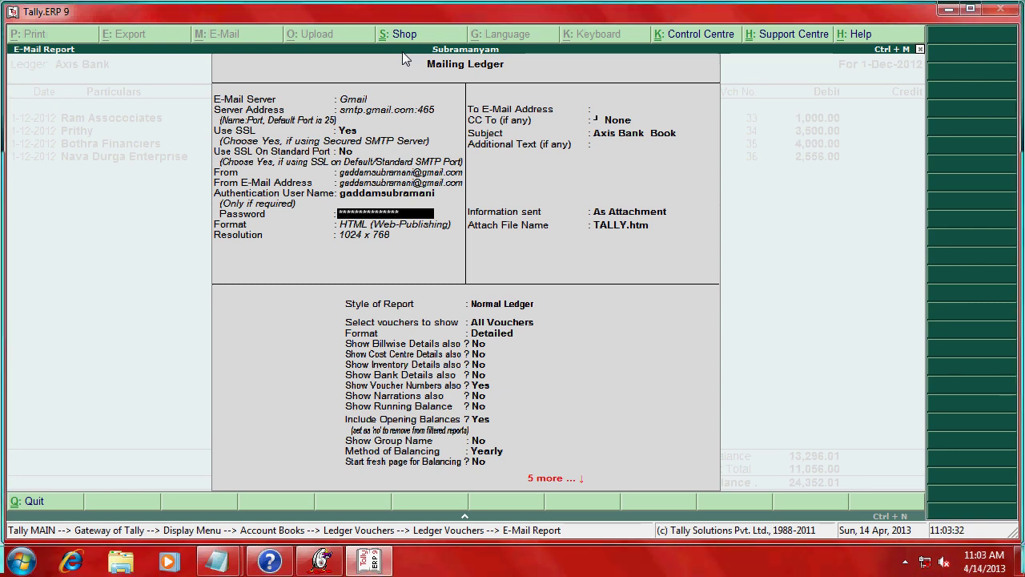
{"action": "key", "text": "Return"}
{"action": "key", "text": "Return"}
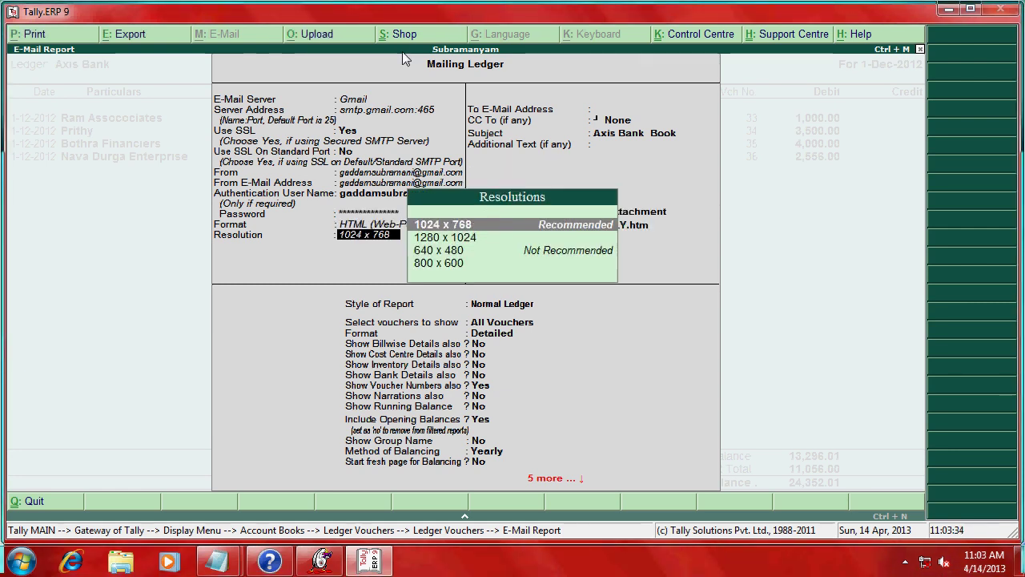
- Keep 1024 x 768, enter the recipient's e-mail, no CC, note 'Todays cheque deposited in axis bank'
{"action": "key", "text": "Return"}
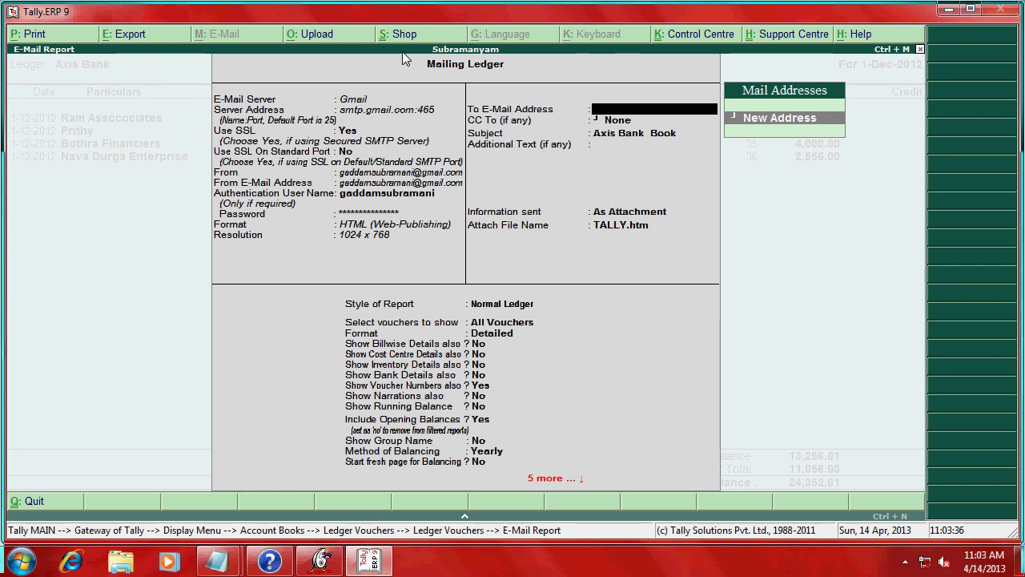
{"action": "key", "text": "Return"}
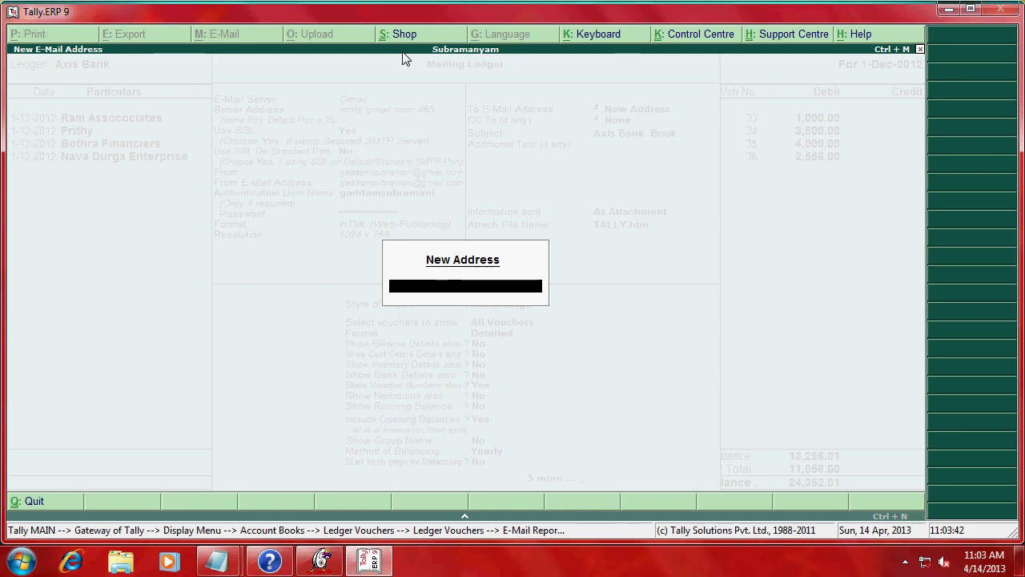
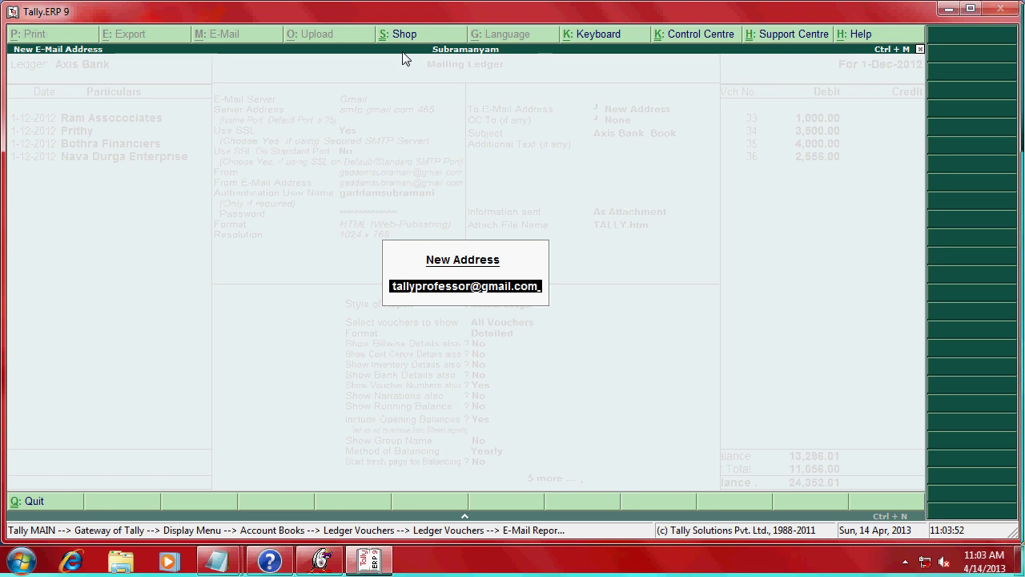
{"action": "key", "text": "Return"}
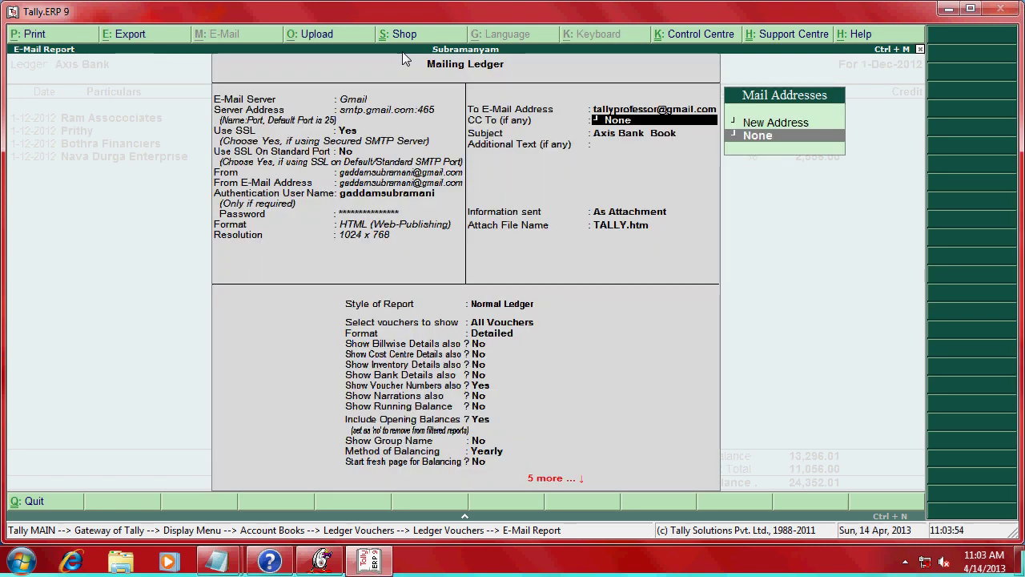
{"action": "key", "text": "Return"}
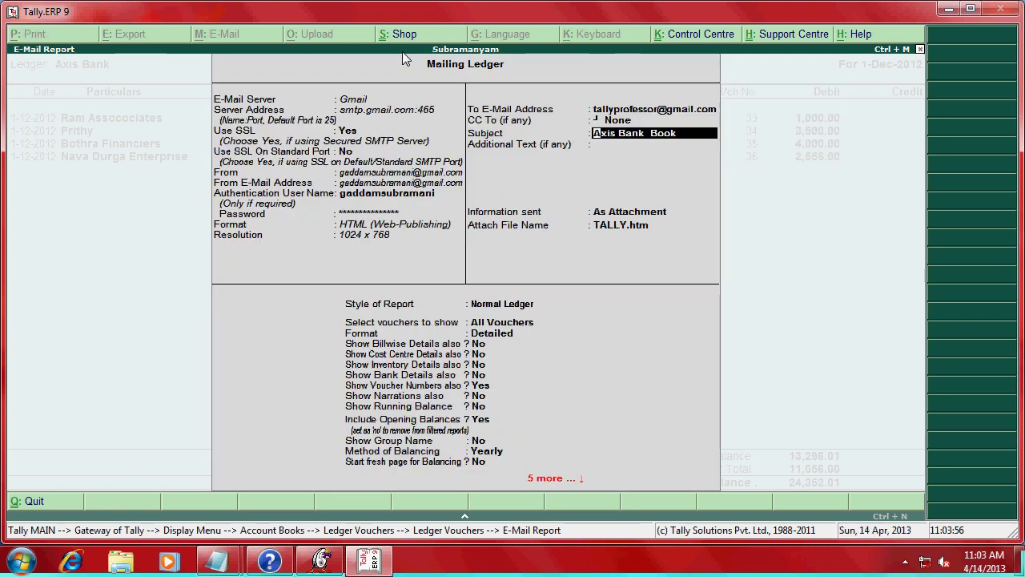
{"action": "key", "text": "Return"}
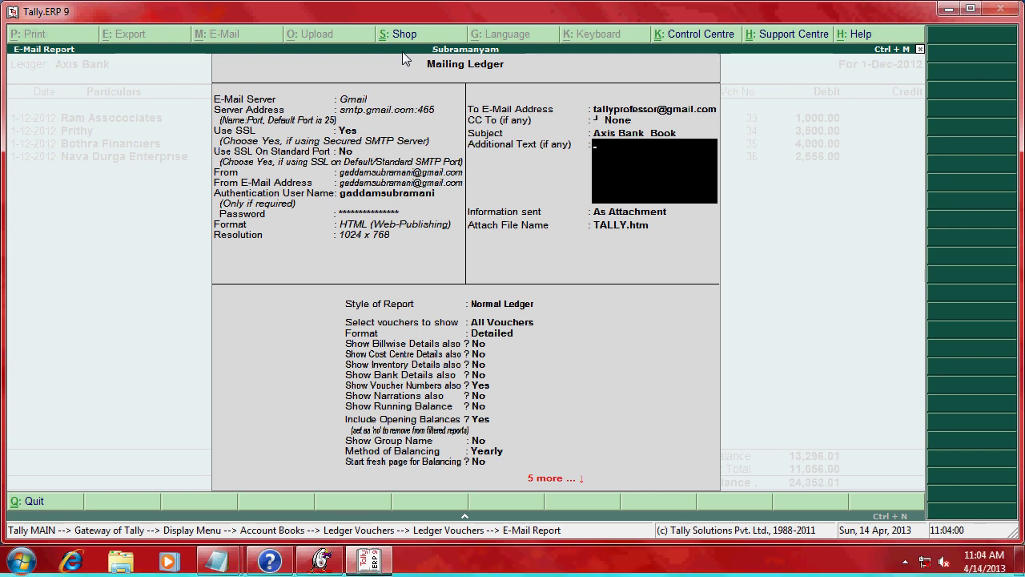
{"action": "type", "text": "Todays "}
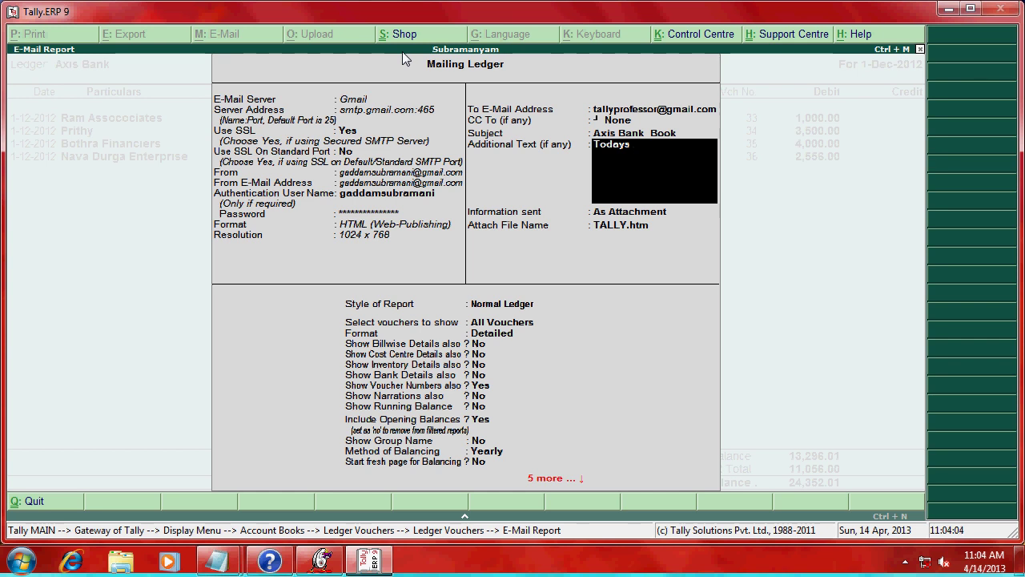
{"action": "type", "text": "cheque deposited in axis"}
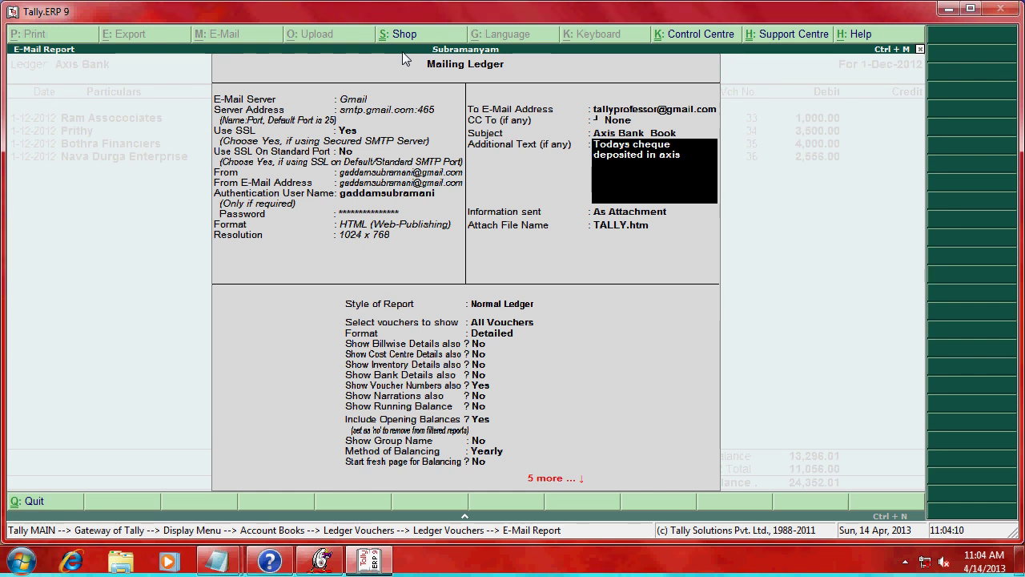
{"action": "type", "text": " bank"}
- Send the ledger For Direct Viewing in Mail with Normal Ledger style; it fails with Unknown Mail Server
{"action": "key", "text": "Return"}
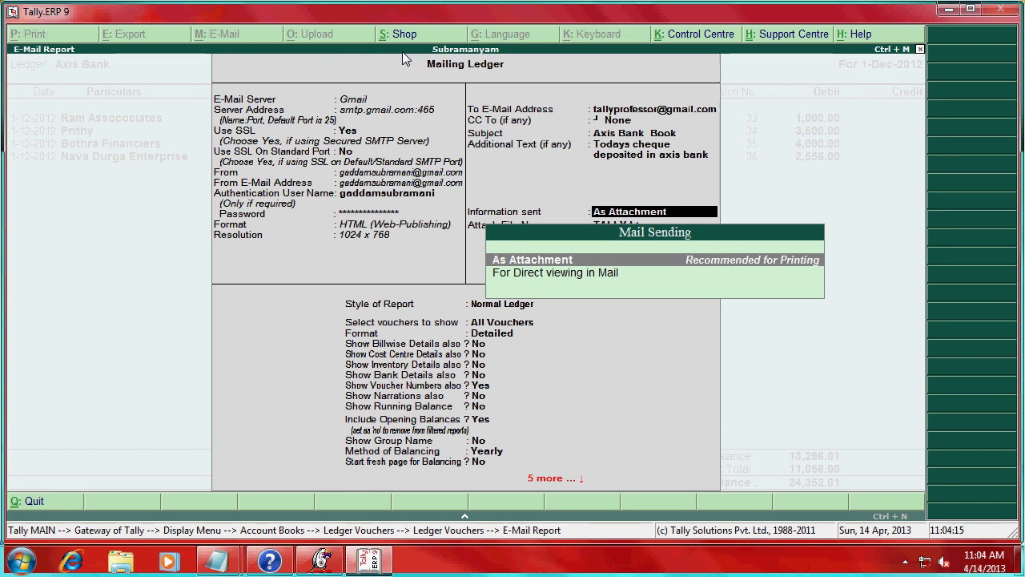
{"action": "key", "text": "Down"}
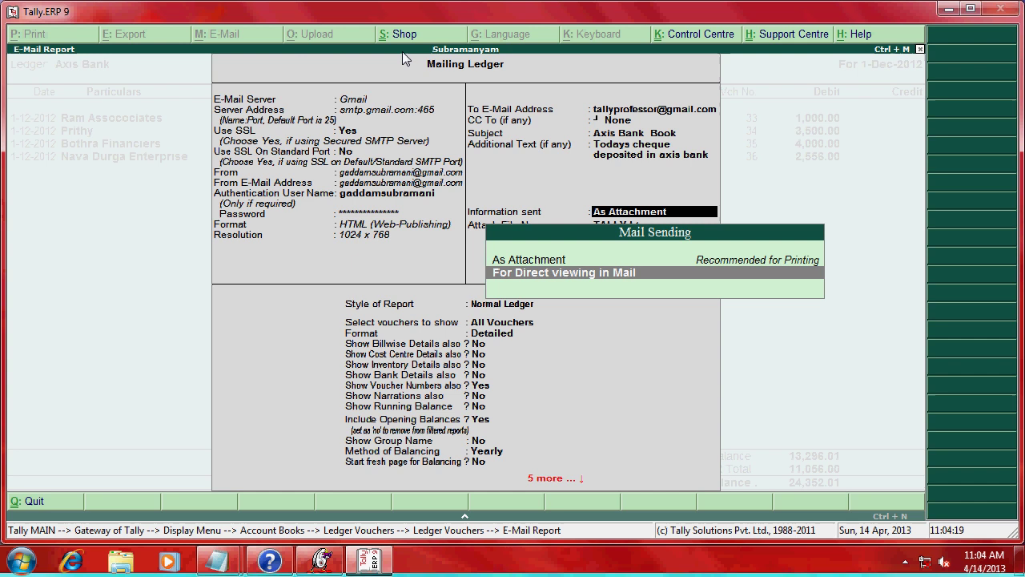
{"action": "key", "text": "Up"}
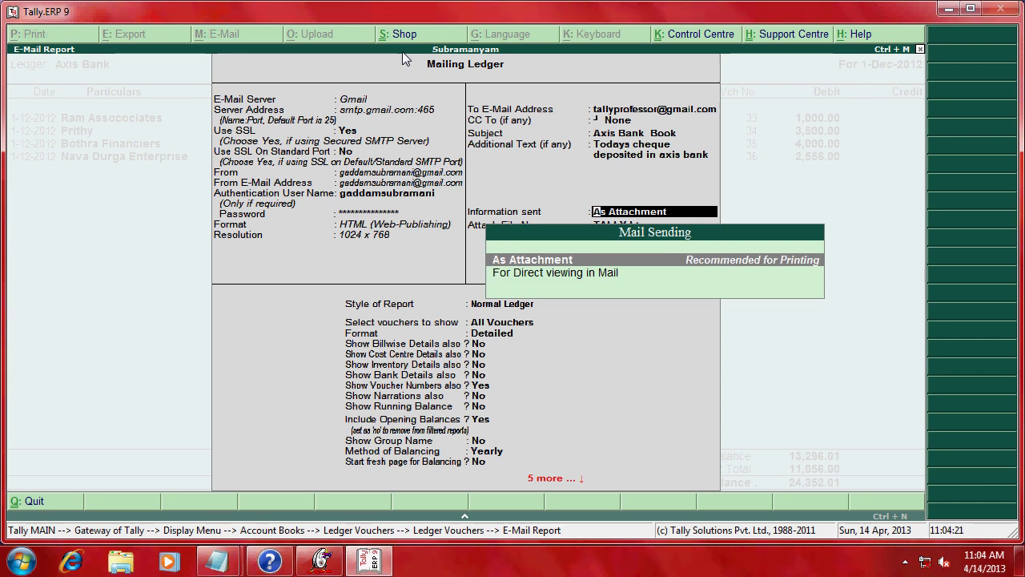
{"action": "key", "text": "Down"}
{"action": "key", "text": "Return"}
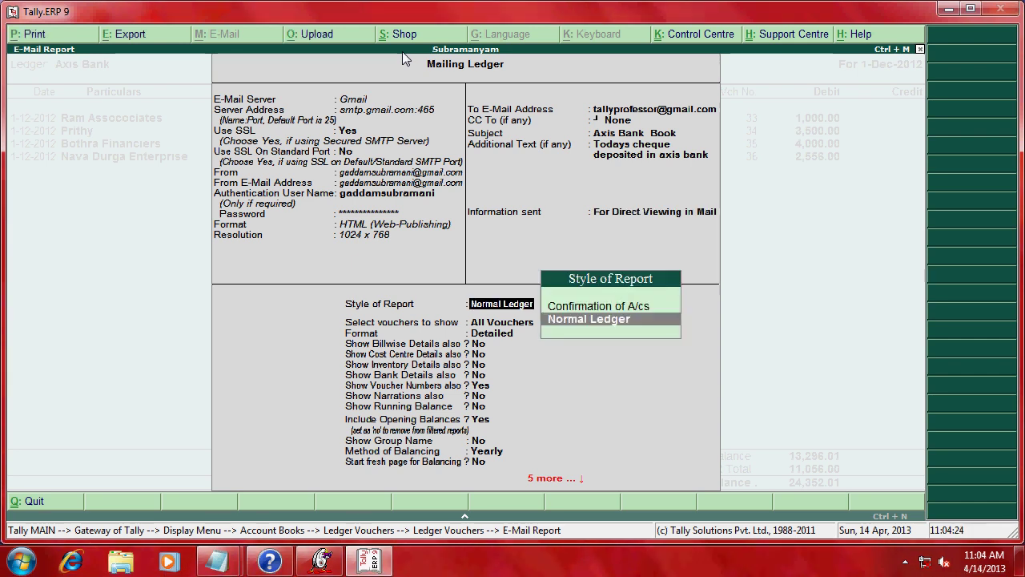
{"action": "key", "text": "Return"}
{"action": "key", "text": "Return"}
{"action": "key", "text": "Return"}
{"action": "key", "text": "Return"}
{"action": "key", "text": "Return"}
{"action": "key", "text": "Return"}
{"action": "key", "text": "Return"}
{"action": "key", "text": "Return"}
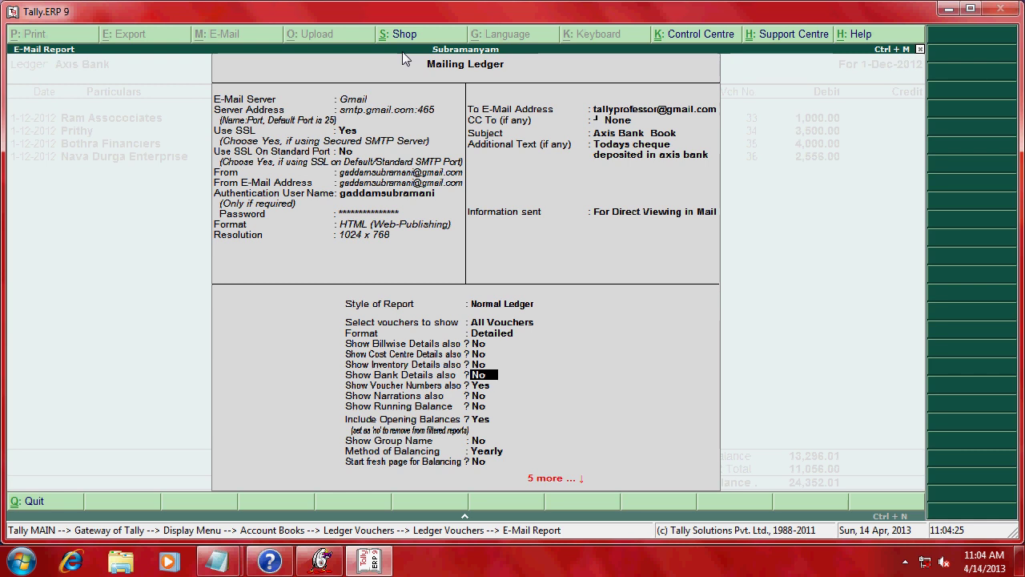
{"action": "key", "text": "Return"}
{"action": "key", "text": "Return"}
{"action": "key", "text": "Return"}
{"action": "key", "text": "Return"}
{"action": "key", "text": "Return"}
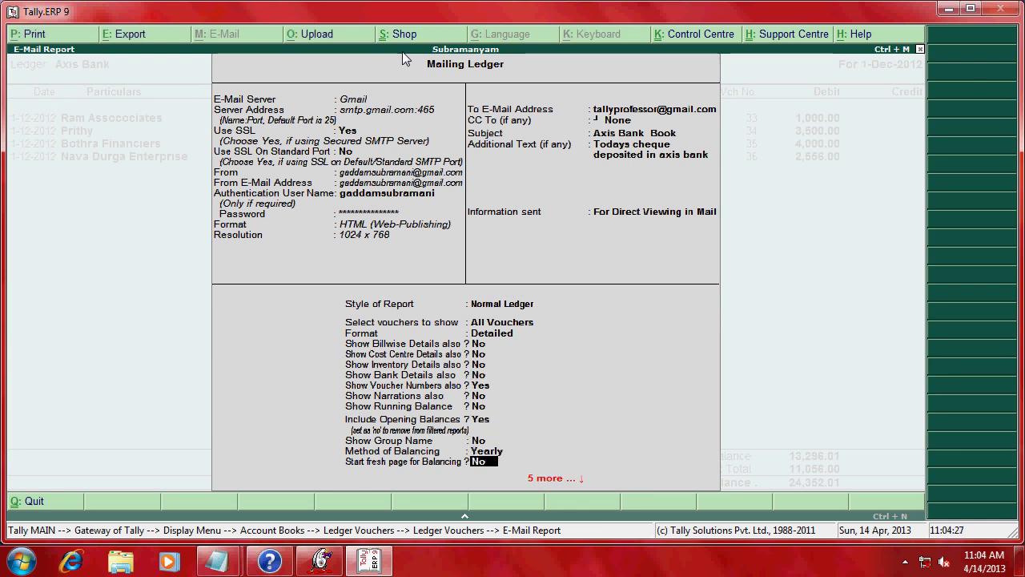
{"action": "key", "text": "ctrl+a"}
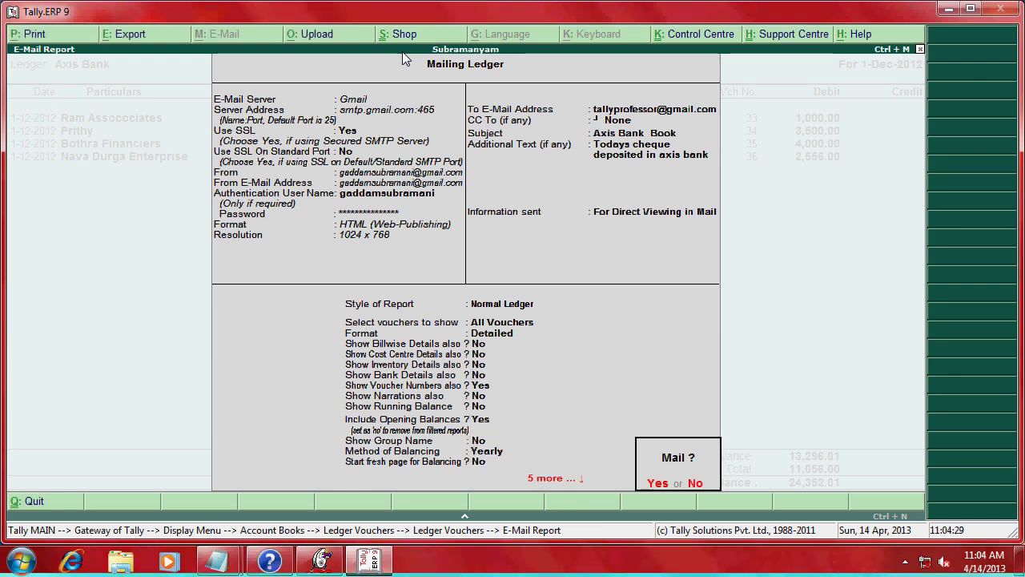
{"action": "key", "text": "Return"}
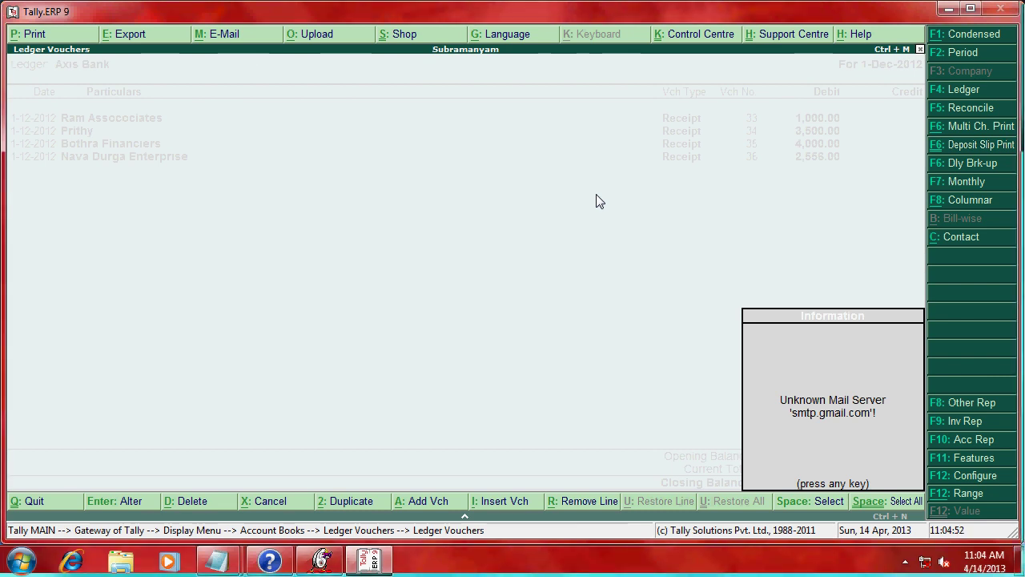
- Dismiss the unknown mail server message and minimise the second notes.txt window
{"action": "key", "text": "Return"}
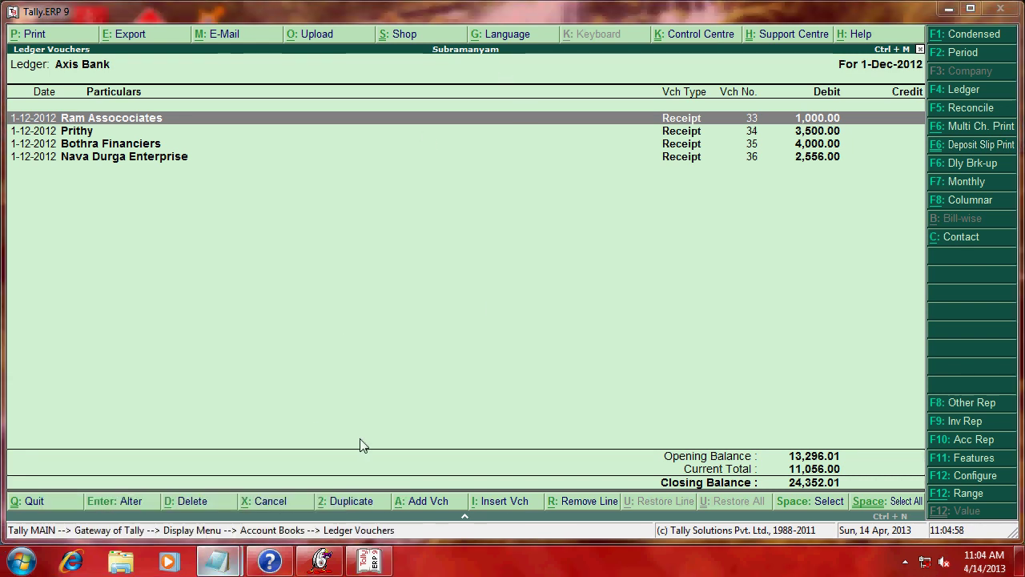
{"action": "mouse_move", "coordinate": [222, 560]}
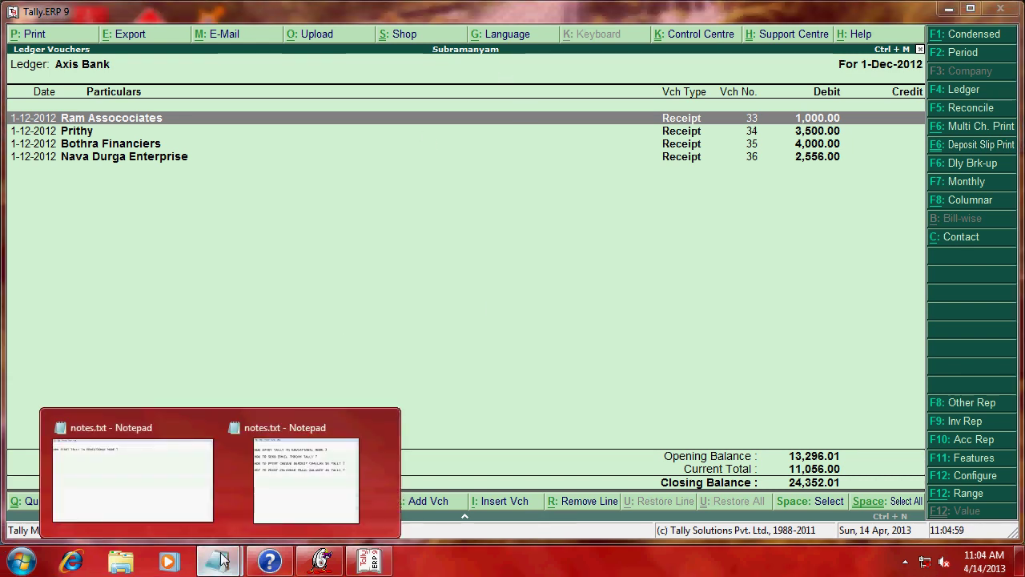
{"action": "left_click", "coordinate": [330, 491]}
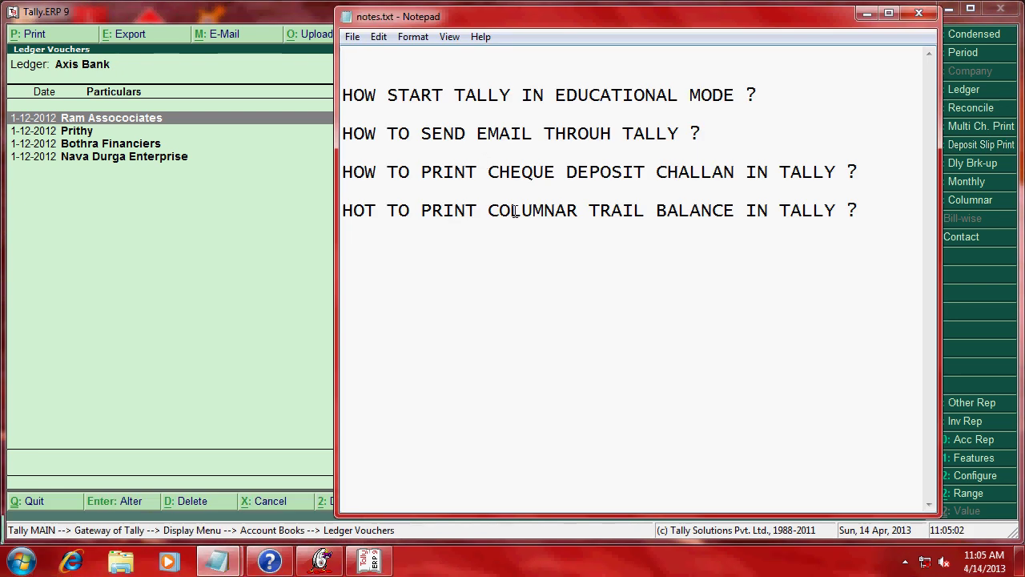
{"action": "left_click", "coordinate": [868, 18]}
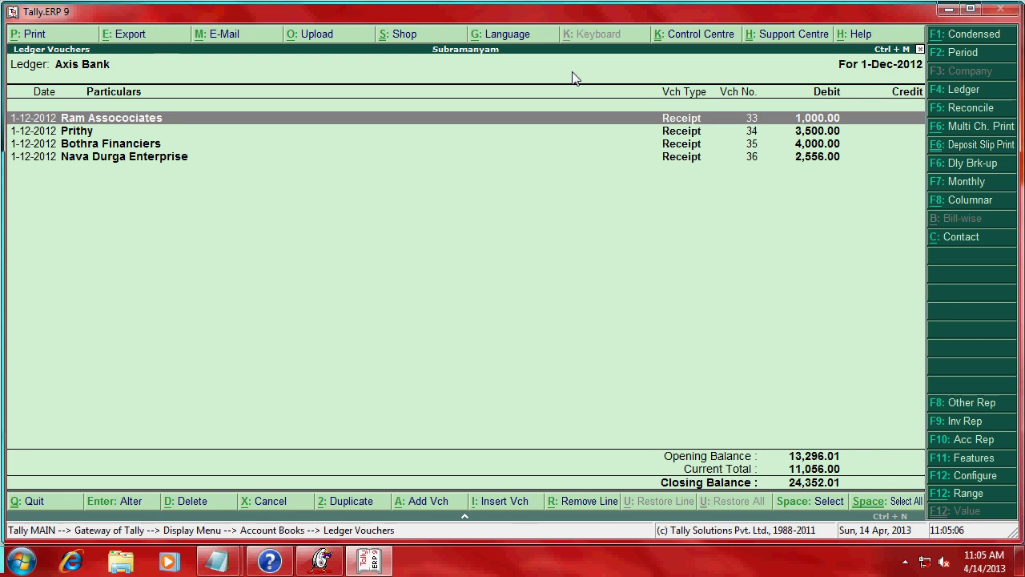
{"action": "key", "text": "Down"}
{"action": "key", "text": "Down"}
{"action": "key", "text": "Down"}
{"action": "key", "text": "Up"}
{"action": "key", "text": "Up"}
{"action": "key", "text": "Up"}
{"action": "key", "text": "Escape"}
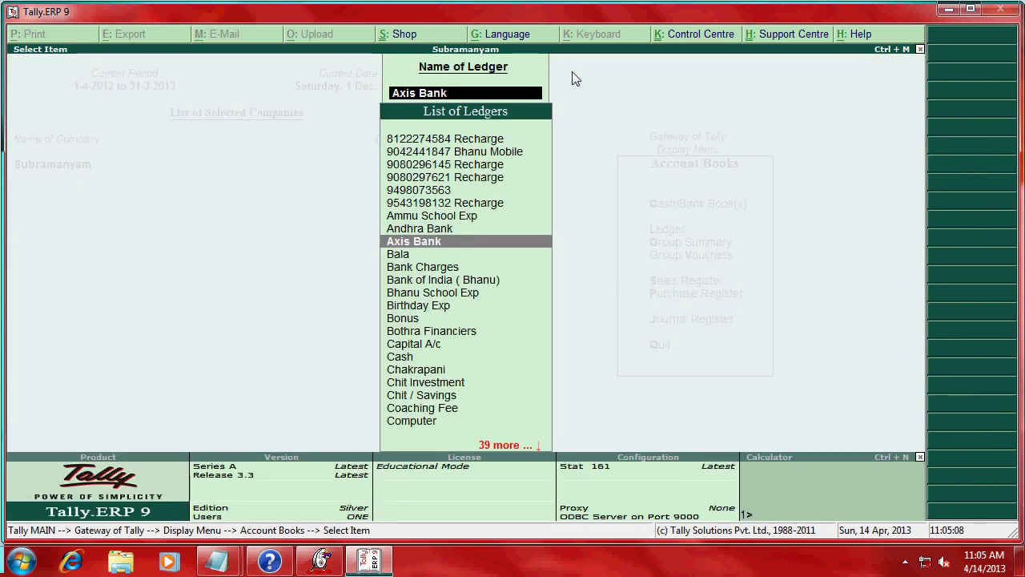
{"action": "key", "text": "Escape"}
{"action": "key", "text": "Escape"}
{"action": "key", "text": "Return"}
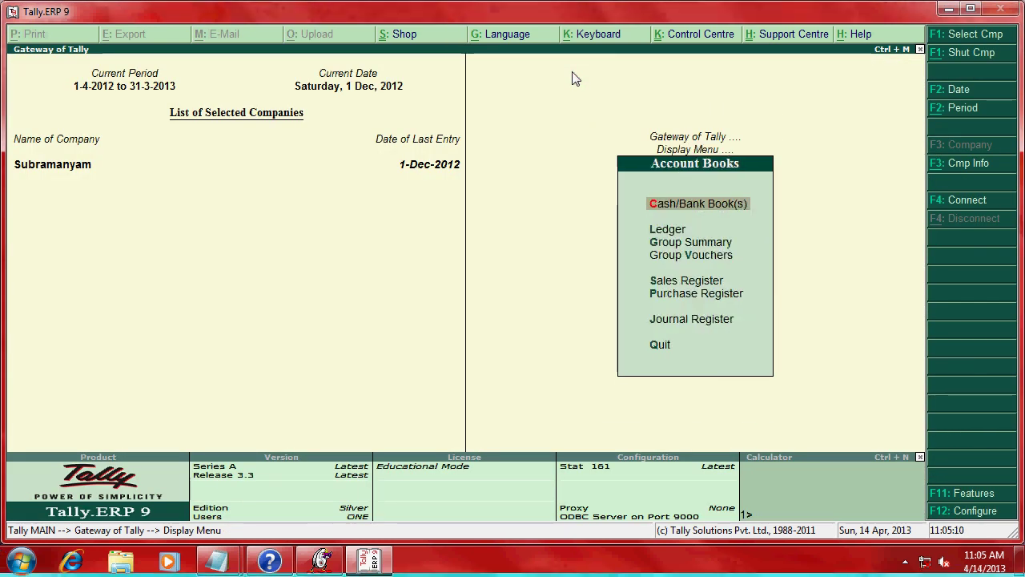
{"action": "key", "text": "Down"}
{"action": "key", "text": "Return"}
{"action": "type", "text": "Ax"}
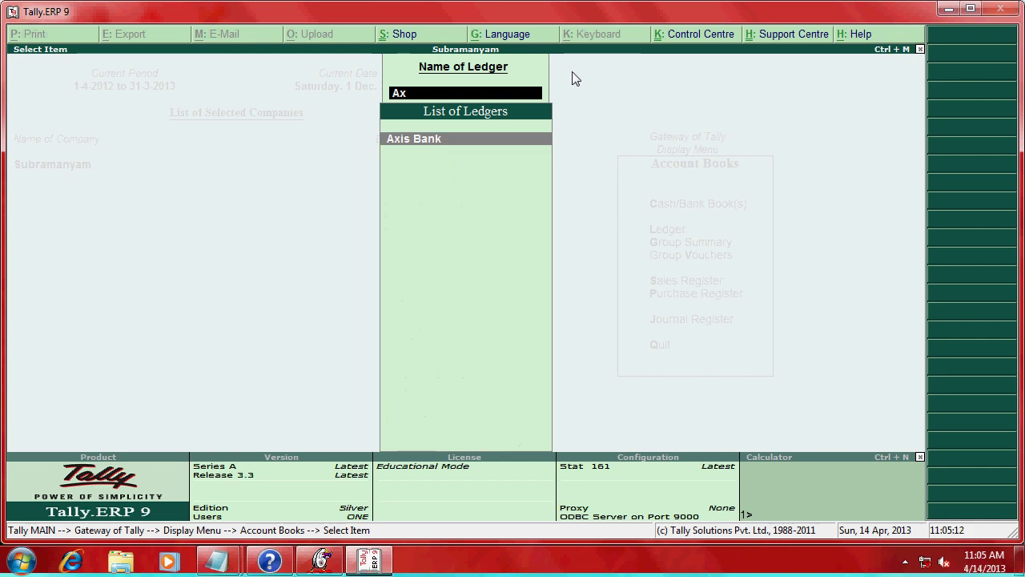
{"action": "key", "text": "Return"}
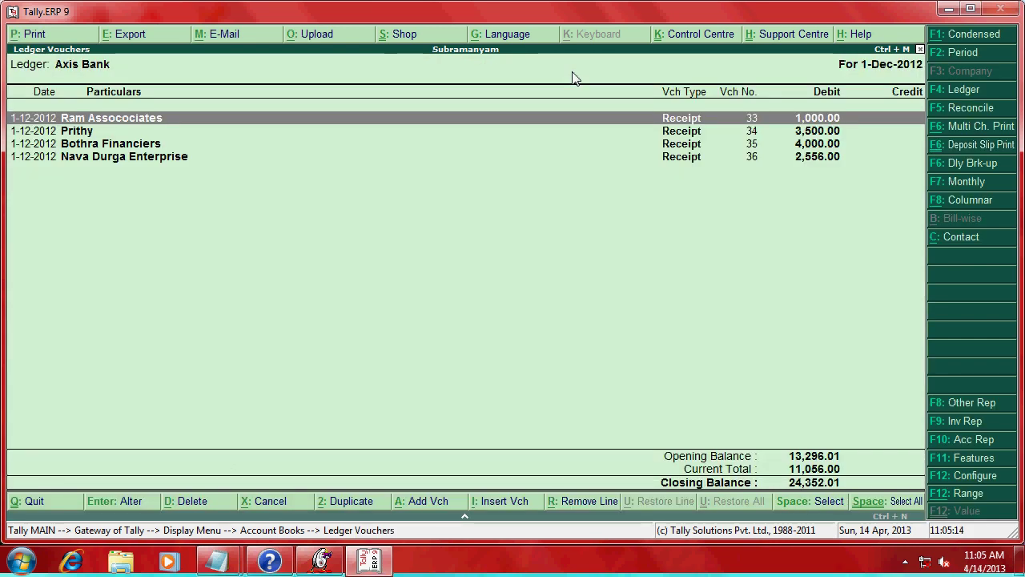
{"action": "key", "text": "Down"}
{"action": "key", "text": "Down"}
{"action": "key", "text": "Down"}
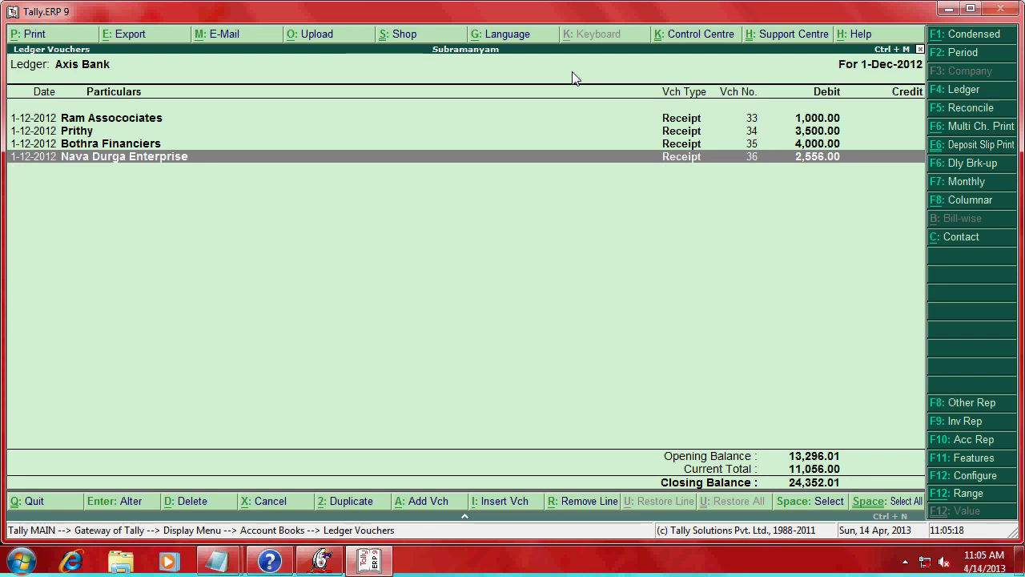
{"action": "key", "text": "Up"}
{"action": "key", "text": "Up"}
{"action": "key", "text": "Up"}
{"action": "key", "text": "Down"}
{"action": "key", "text": "Down"}
{"action": "key", "text": "Up"}
{"action": "key", "text": "Up"}
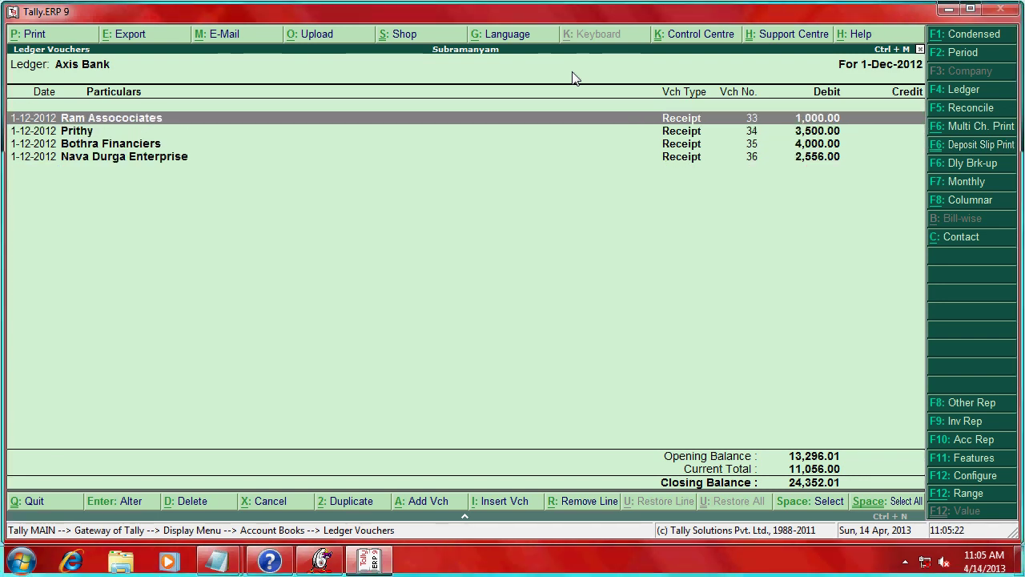
{"action": "key", "text": "Return"}
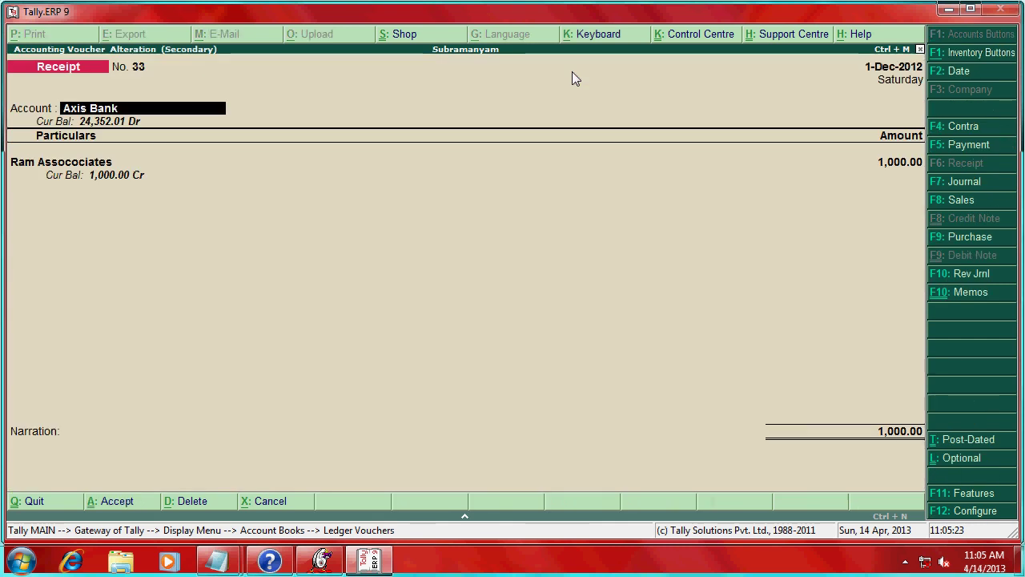
{"action": "key", "text": "Return"}
{"action": "key", "text": "Return"}
{"action": "key", "text": "Return"}
{"action": "key", "text": "Return"}
{"action": "key", "text": "Return"}
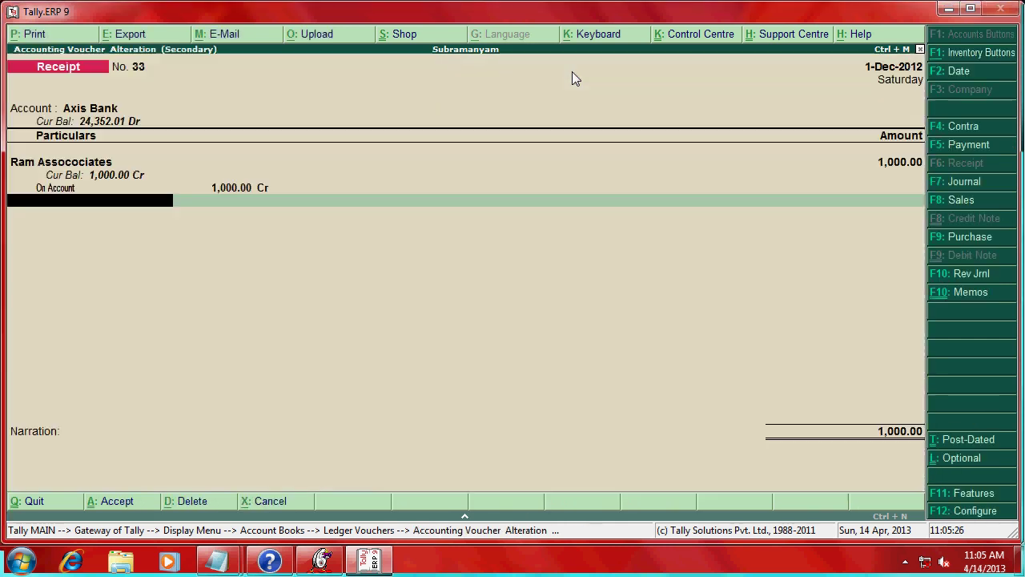
{"action": "key", "text": "Return"}
{"action": "key", "text": "Return"}
{"action": "key", "text": "Return"}
{"action": "key", "text": "Return"}
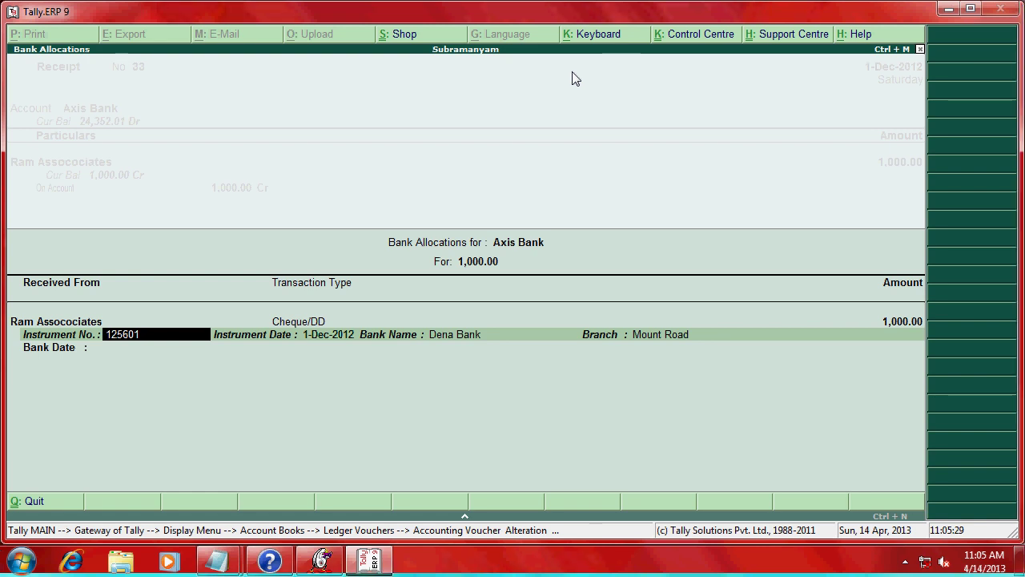
{"action": "key", "text": "Return"}
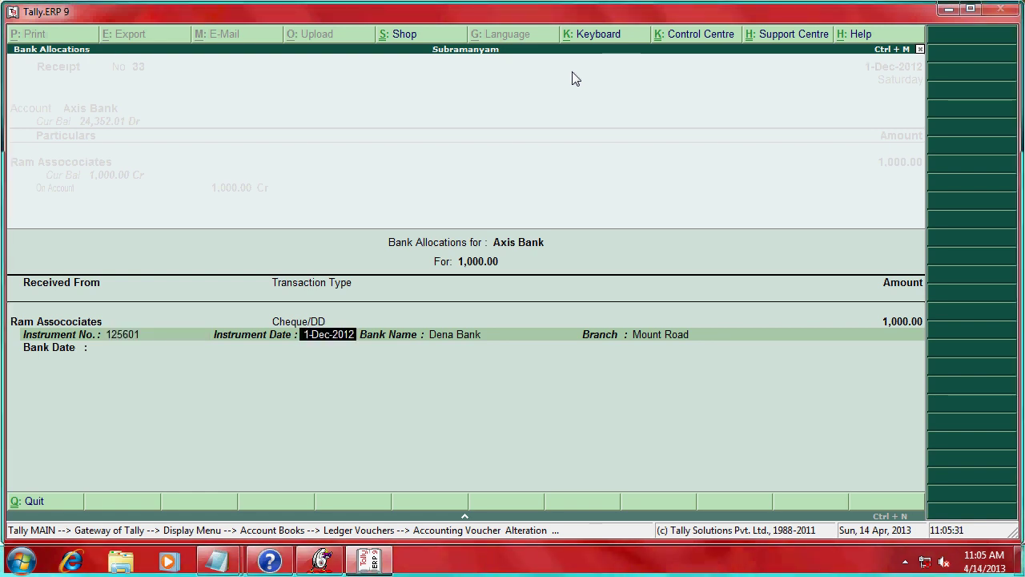
{"action": "key", "text": "Return"}
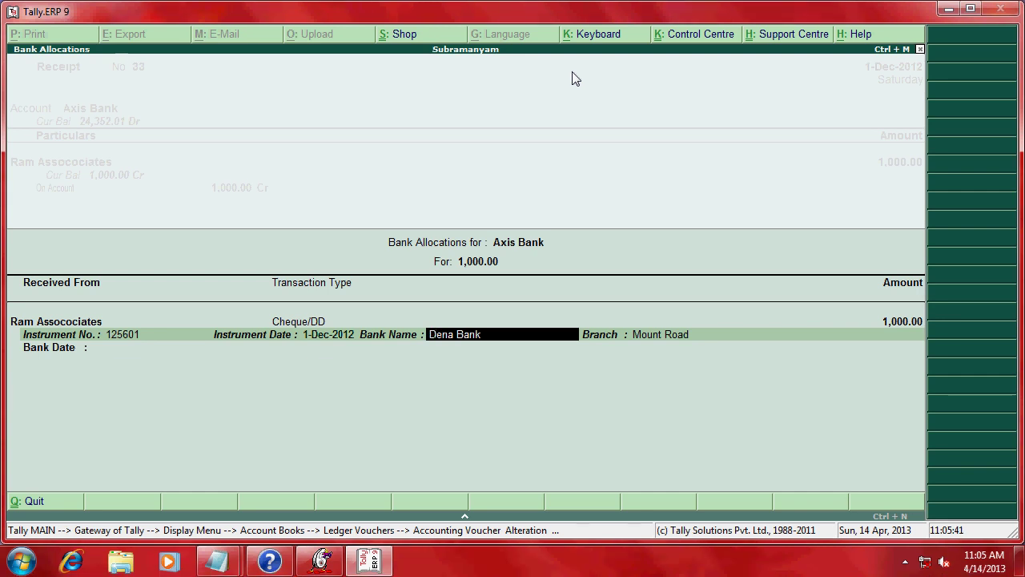
{"action": "key", "text": "Return"}
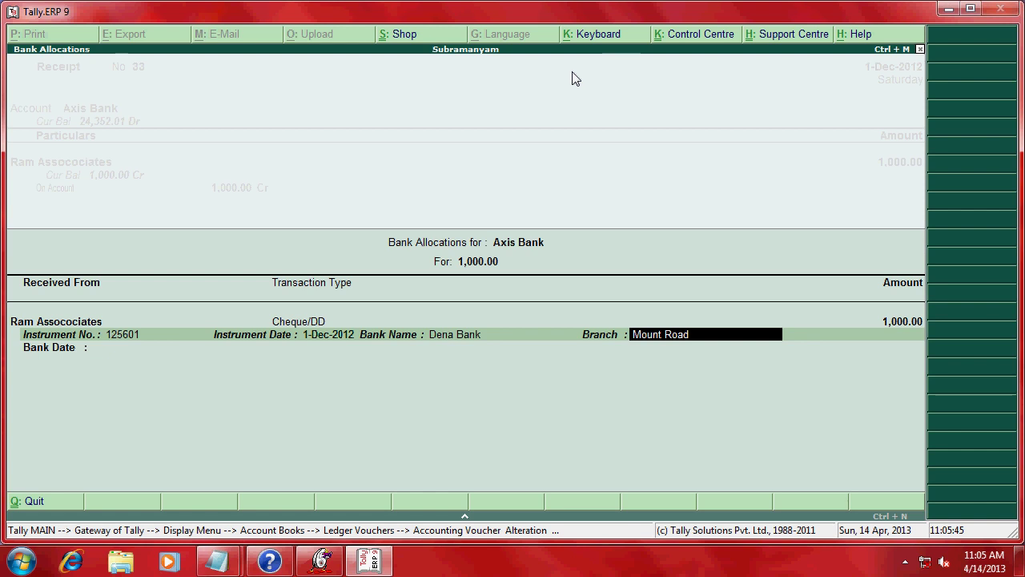
{"action": "key", "text": "Return"}
{"action": "key", "text": "Return"}
{"action": "key", "text": "Return"}
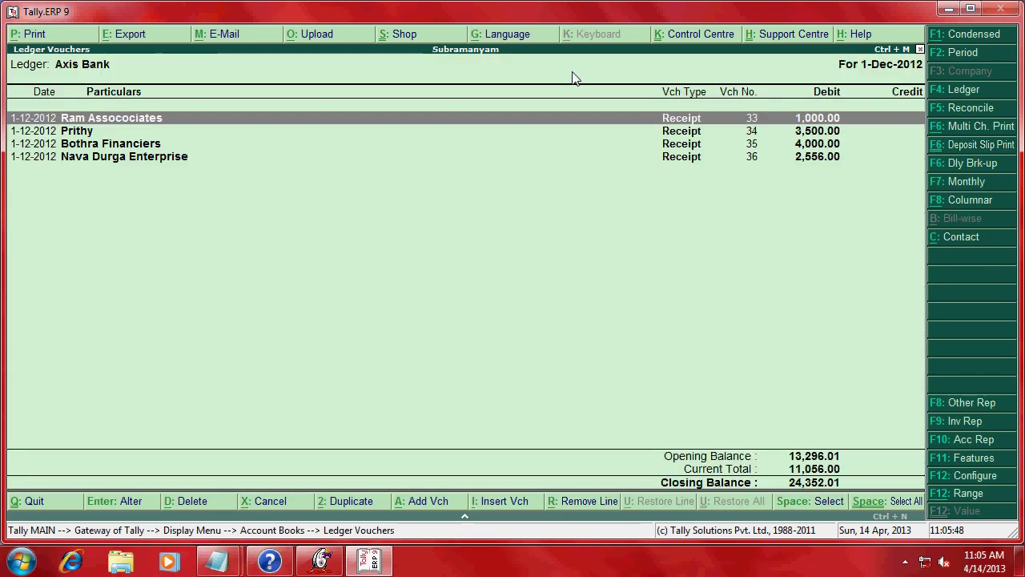
- Open the Axis Bank deposit slip print screen and return to its print options
{"action": "key", "text": "Down"}
{"action": "key", "text": "Down"}
{"action": "key", "text": "Down"}
{"action": "key", "text": "Up"}
{"action": "key", "text": "Up"}
{"action": "key", "text": "Up"}
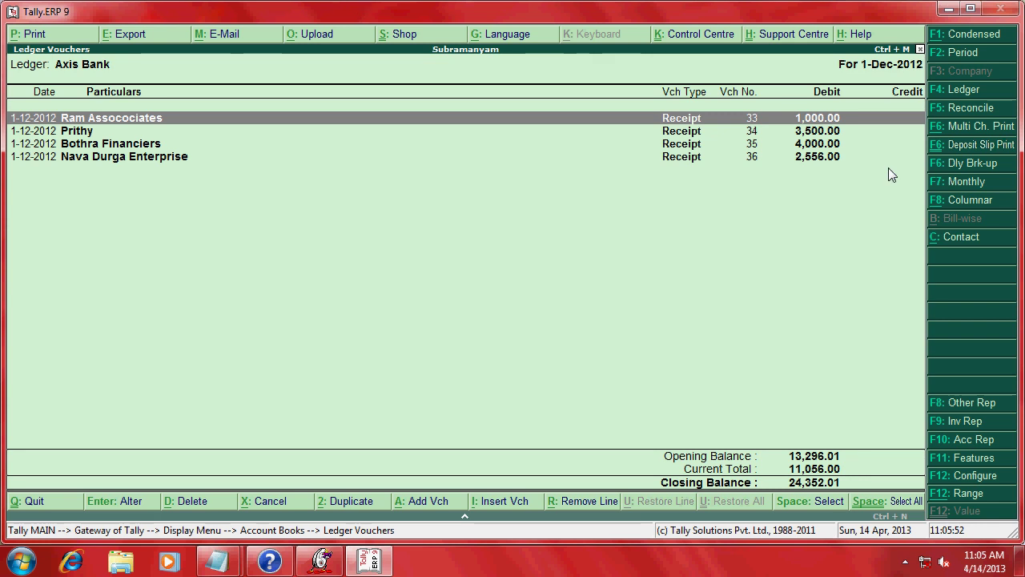
{"action": "left_click", "coordinate": [976, 148]}
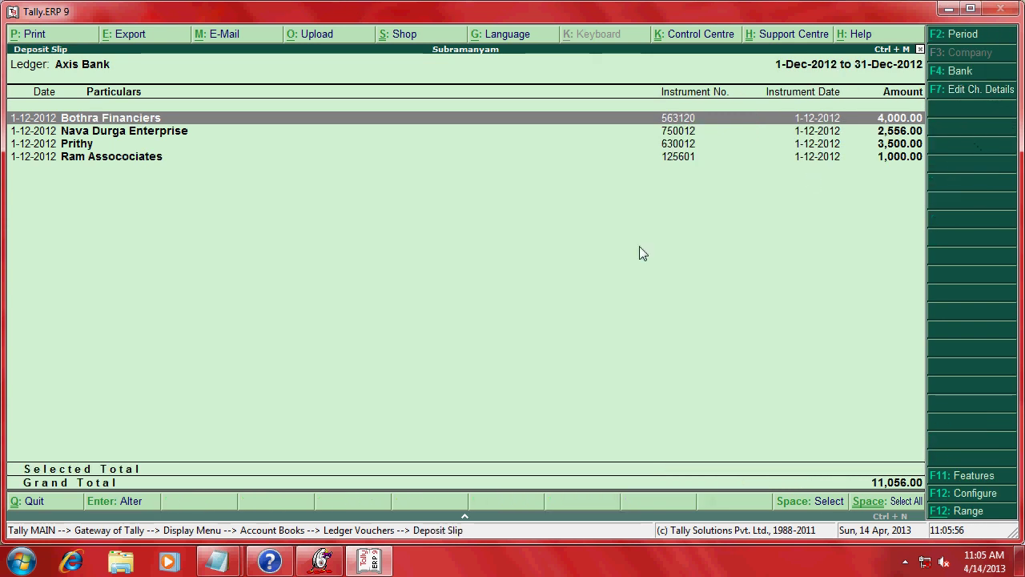
{"action": "left_click", "coordinate": [36, 35]}
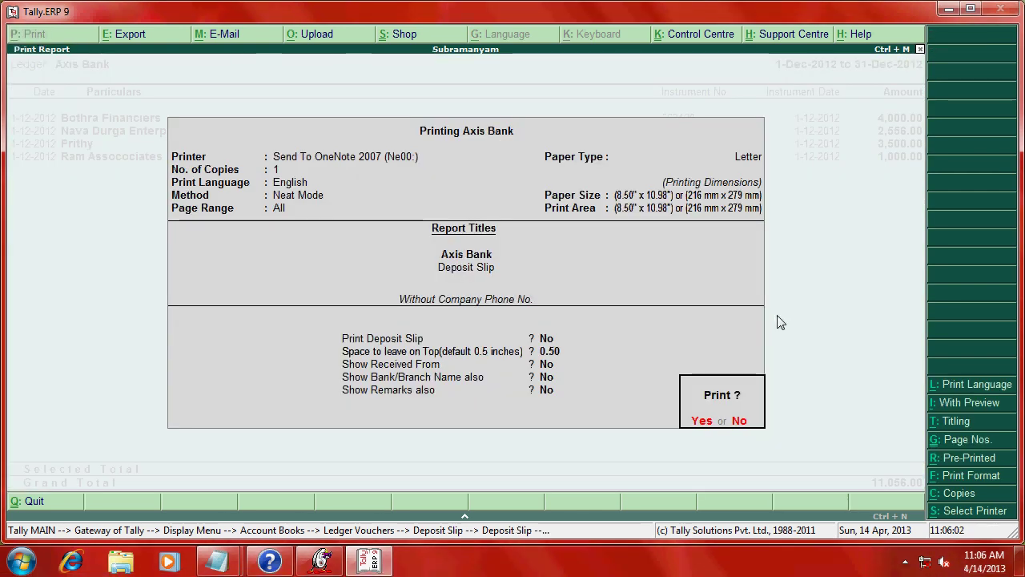
{"action": "left_click", "coordinate": [746, 414]}
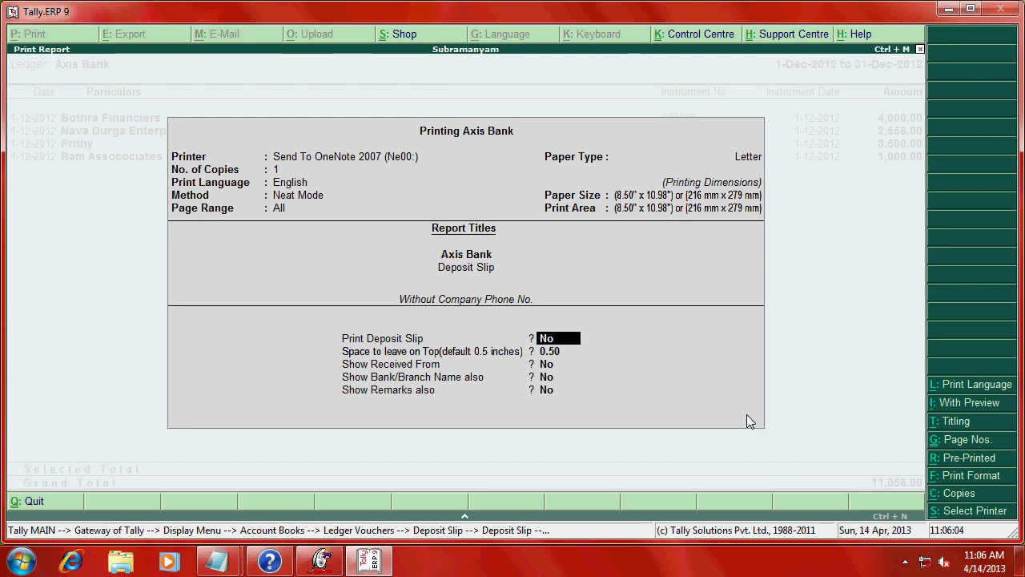
- Set Print Deposit Slip to Yes, date 1-12-12, and Show Received From to Yes
{"action": "key", "text": "y"}
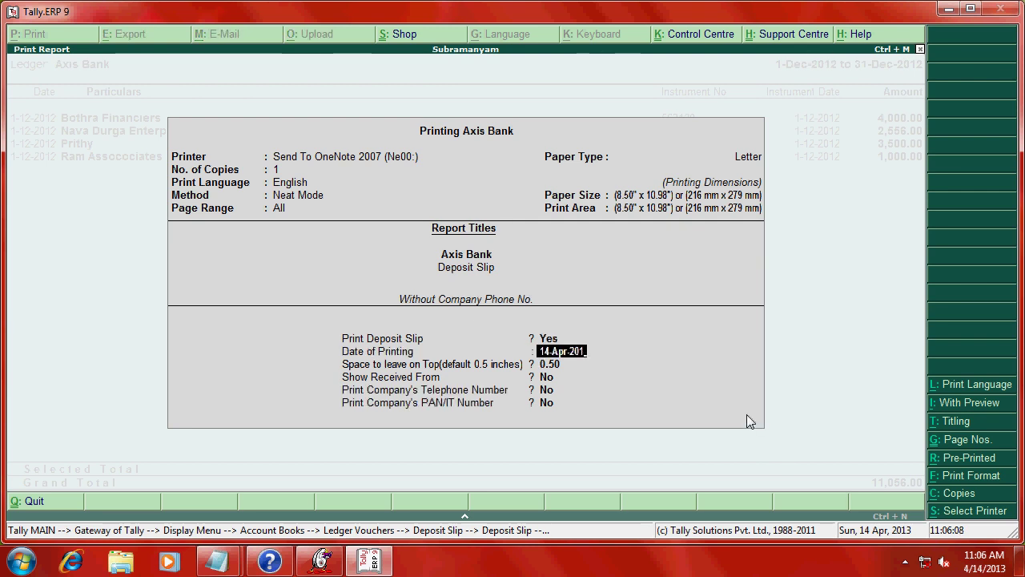
{"action": "key", "text": "BackSpace"}
{"action": "key", "text": "Return"}
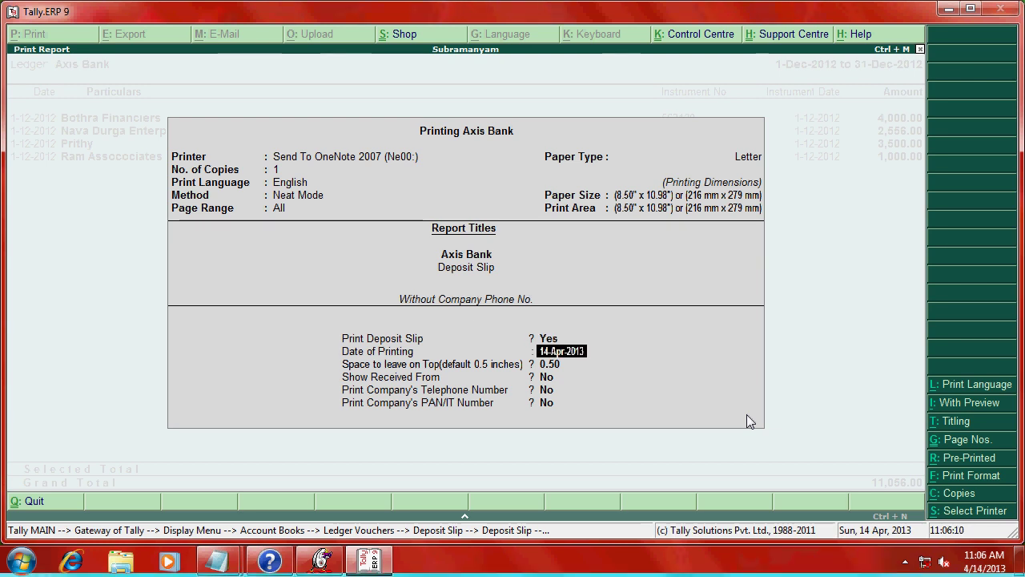
{"action": "type", "text": "1-12-"}
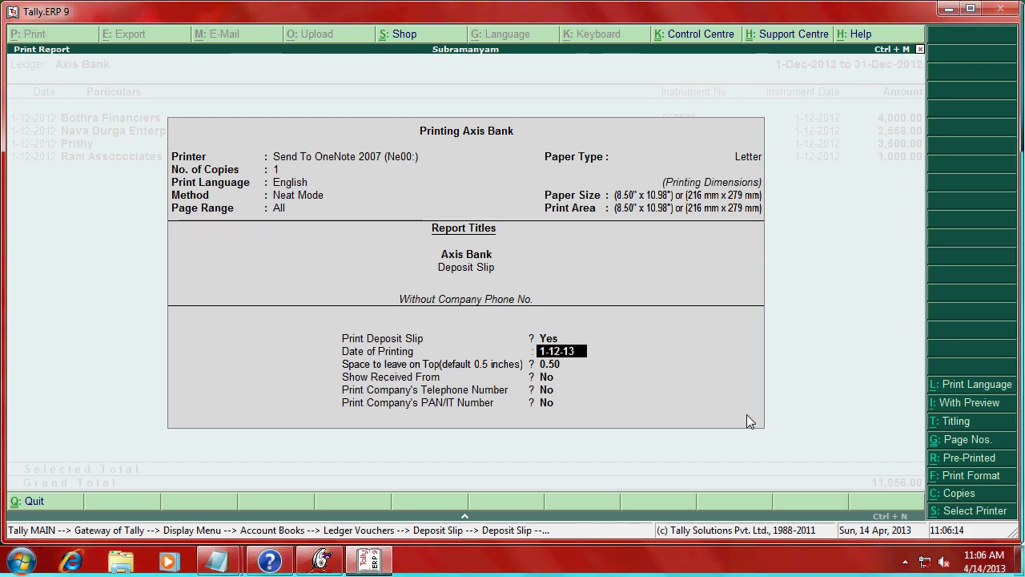
{"action": "key", "text": "BackSpace"}
{"action": "type", "text": "2"}
{"action": "key", "text": "Return"}
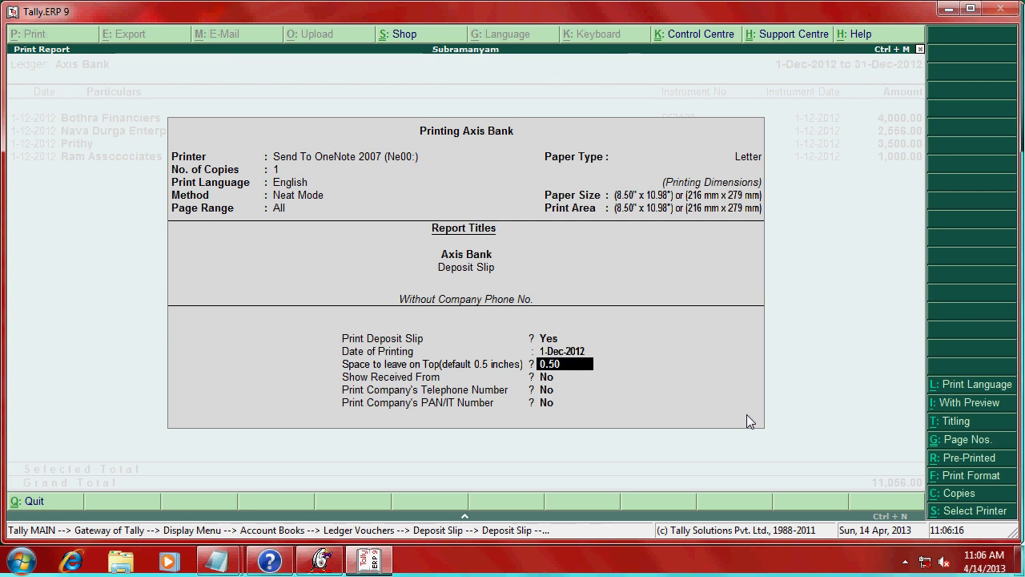
{"action": "key", "text": "Return"}
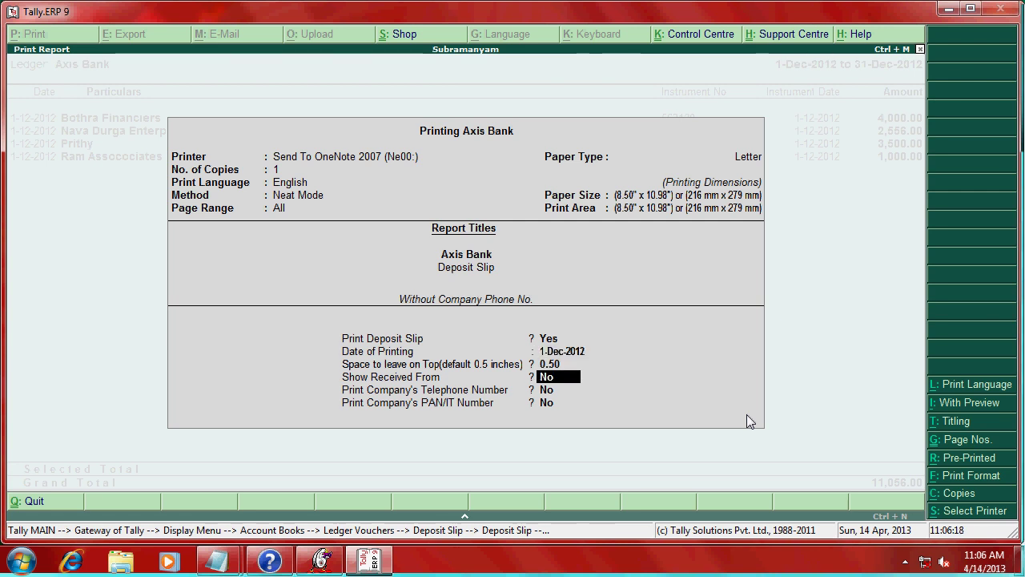
{"action": "type", "text": "y"}
{"action": "key", "text": "Return"}
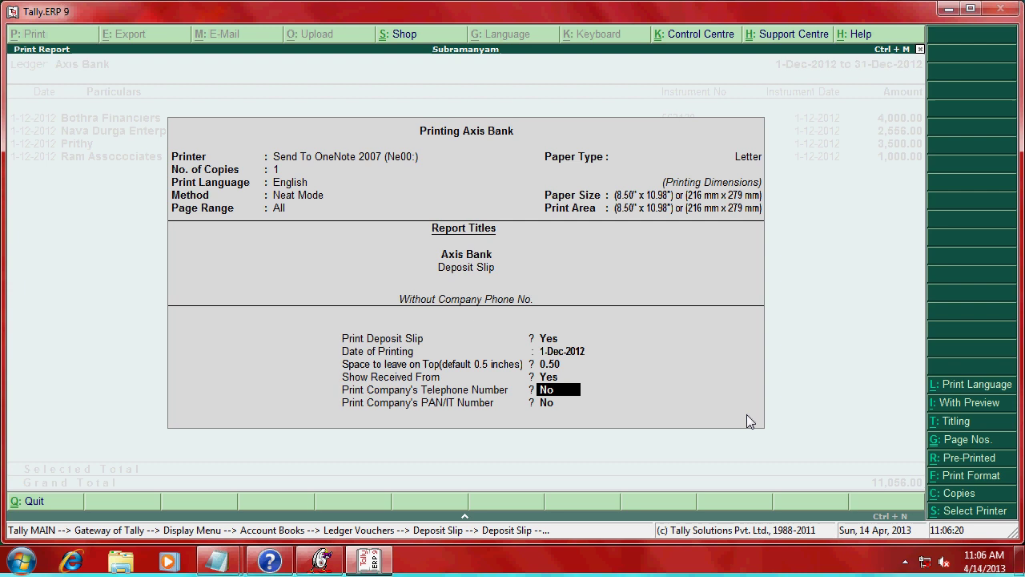
{"action": "key", "text": "Return"}
{"action": "key", "text": "Return"}
{"action": "key", "text": "Return"}
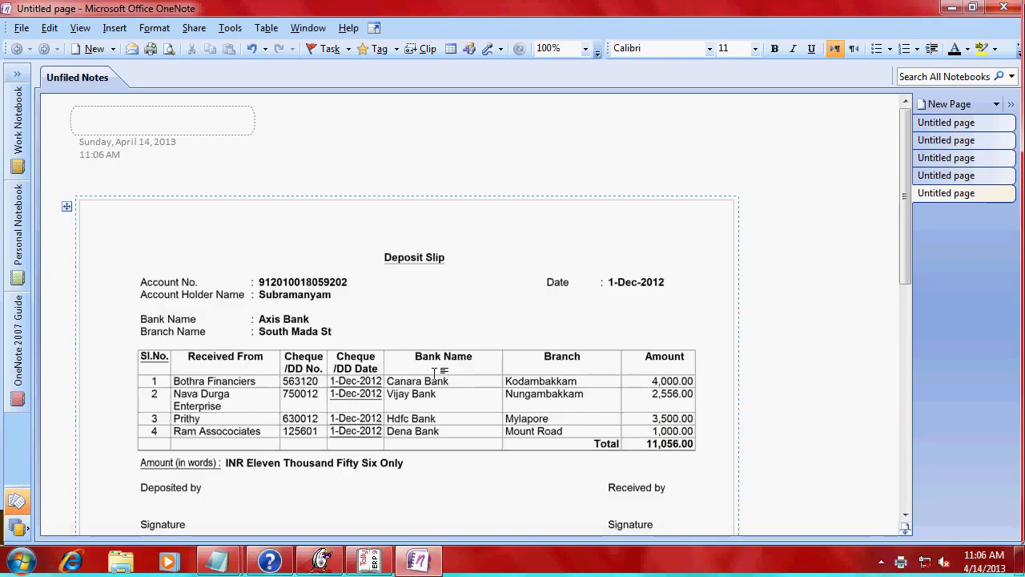
- Scroll the OneNote page to review the full deposit slip totalling 11,056.00
{"action": "scroll", "coordinate": [445, 376], "scroll_direction": "down", "scroll_amount": 3}
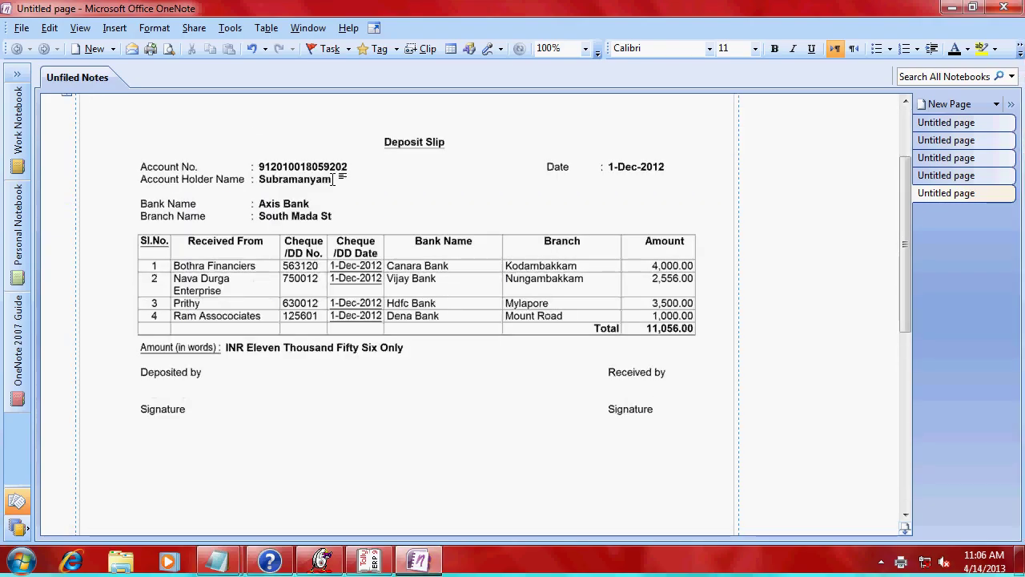
{"action": "scroll", "coordinate": [437, 165], "scroll_direction": "down", "scroll_amount": 3}
{"action": "scroll", "coordinate": [435, 168], "scroll_direction": "up", "scroll_amount": 6}
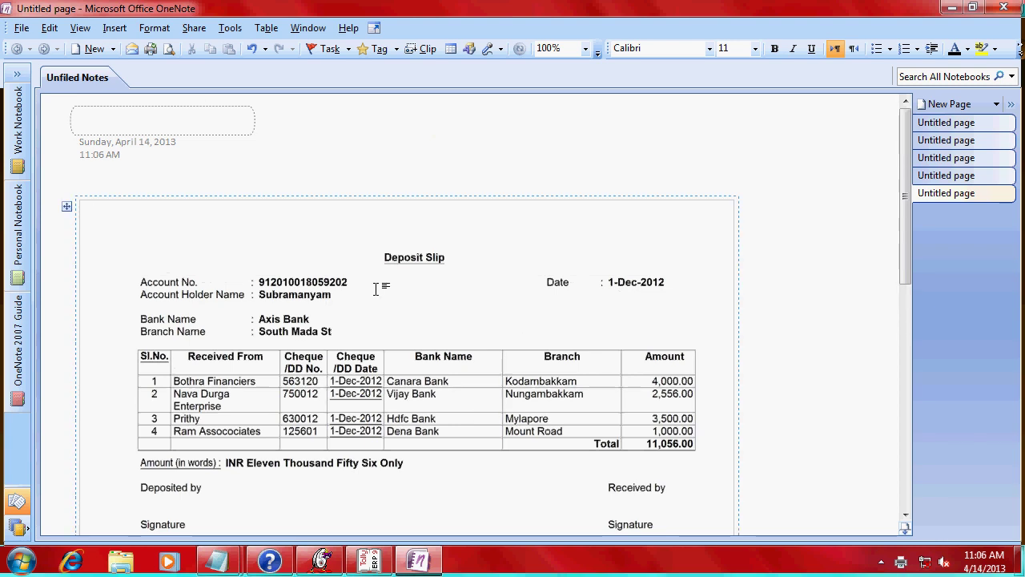
{"action": "scroll", "coordinate": [375, 288], "scroll_direction": "down", "scroll_amount": 2}
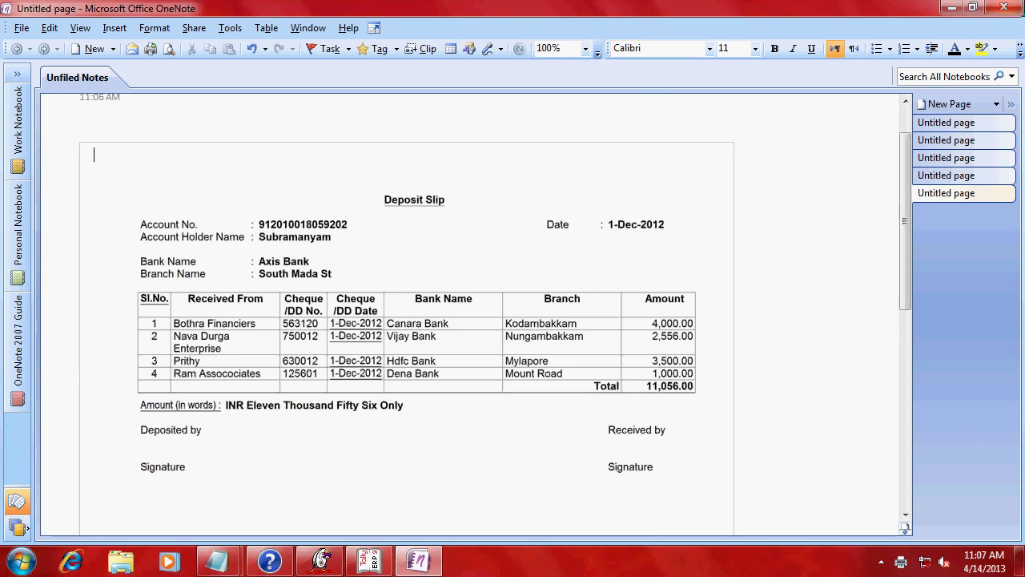
- Close OneNote, highlight the columnar trial balance question in notes.txt, then minimize Notepad
{"action": "left_click", "coordinate": [1004, 10]}
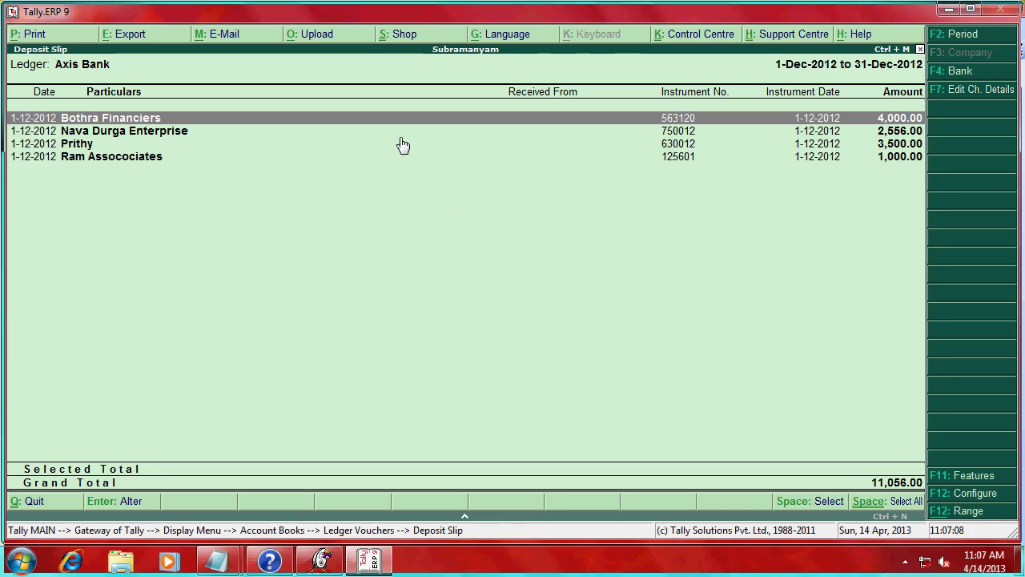
{"action": "mouse_move", "coordinate": [217, 560]}
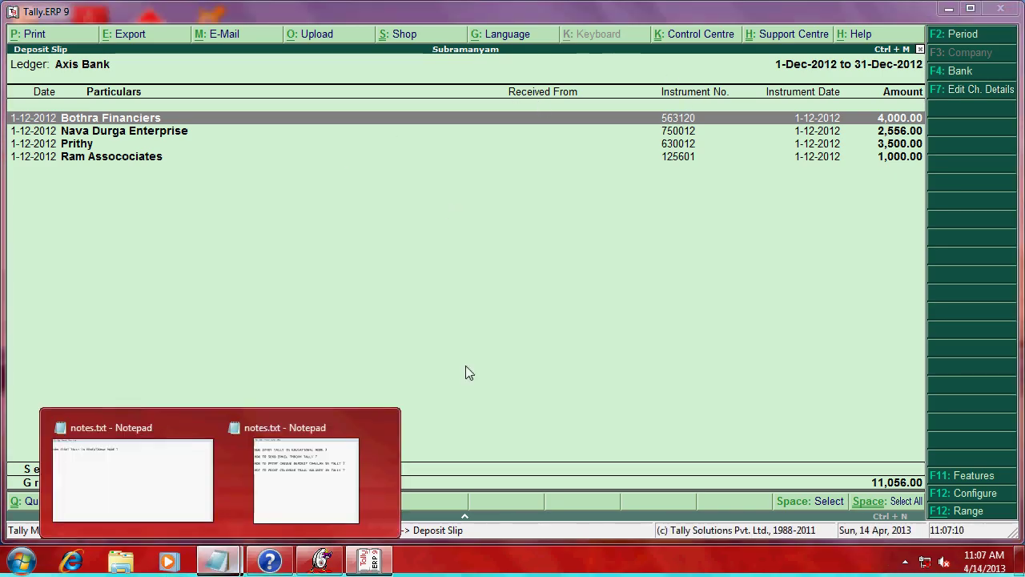
{"action": "left_click", "coordinate": [312, 459]}
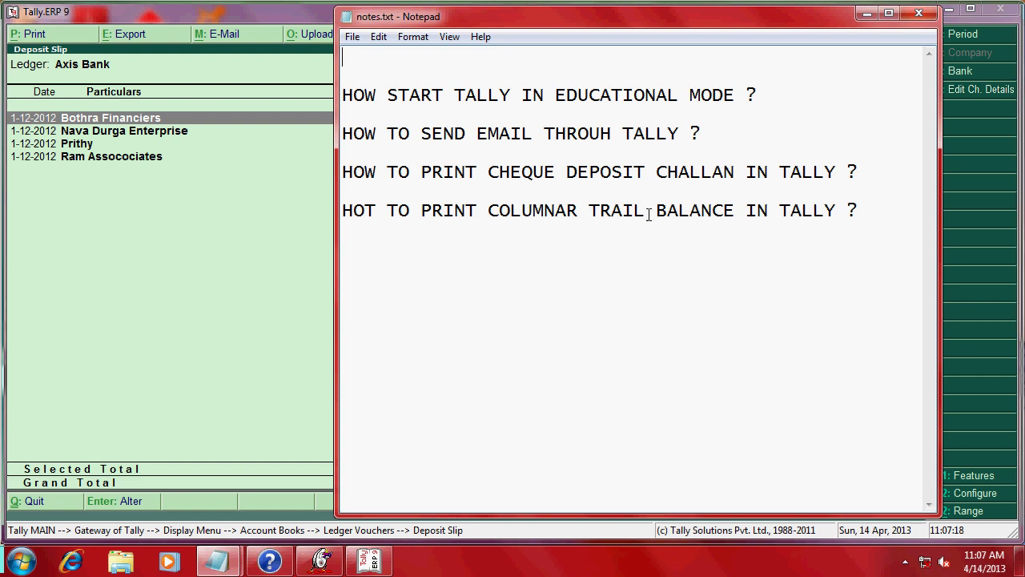
{"action": "left_click_drag", "start_coordinate": [343, 210], "coordinate": [883, 238]}
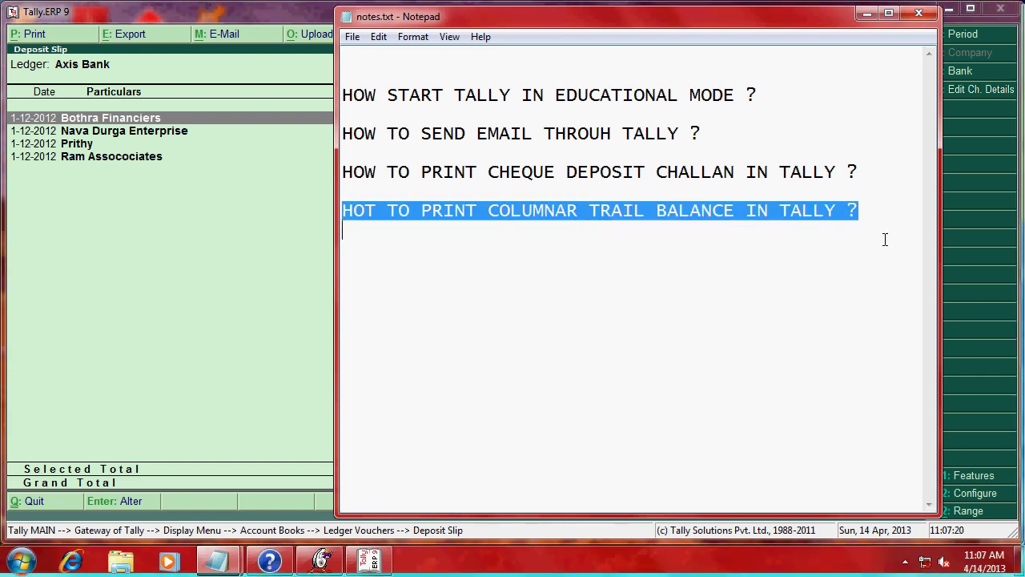
{"action": "left_click", "coordinate": [867, 13]}
- Load Bhanu & Co and show its ledger-wise trial balance, totalling 38,000.00 per side
{"action": "key", "text": "Escape"}
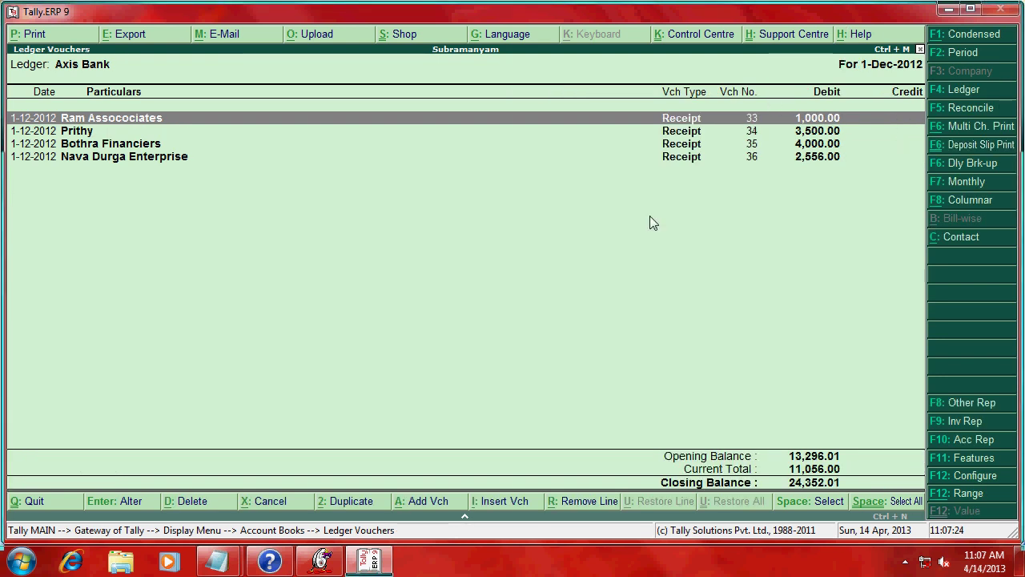
{"action": "key", "text": "Escape"}
{"action": "key", "text": "Escape"}
{"action": "key", "text": "Escape"}
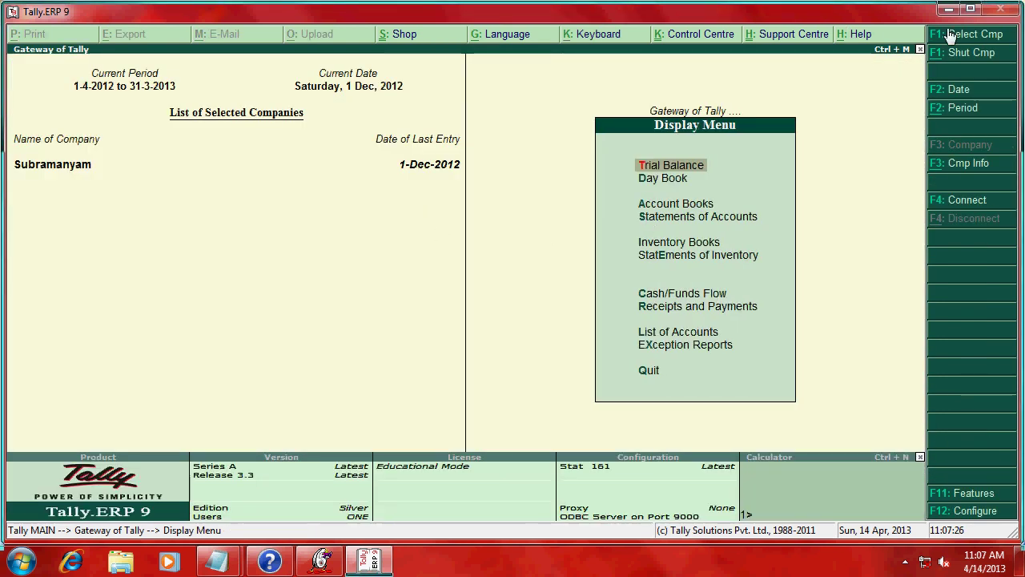
{"action": "left_click", "coordinate": [958, 36]}
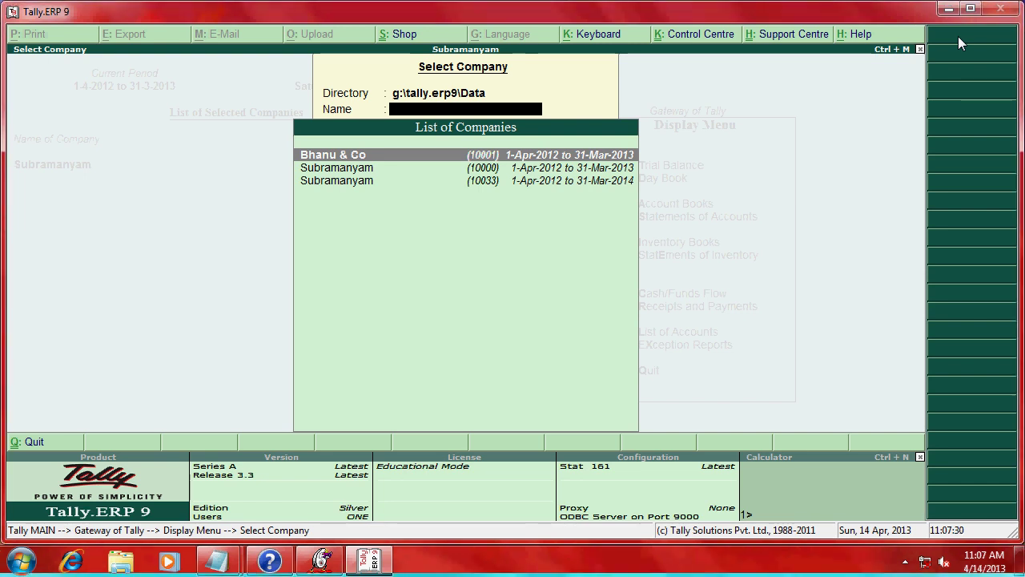
{"action": "key", "text": "Return"}
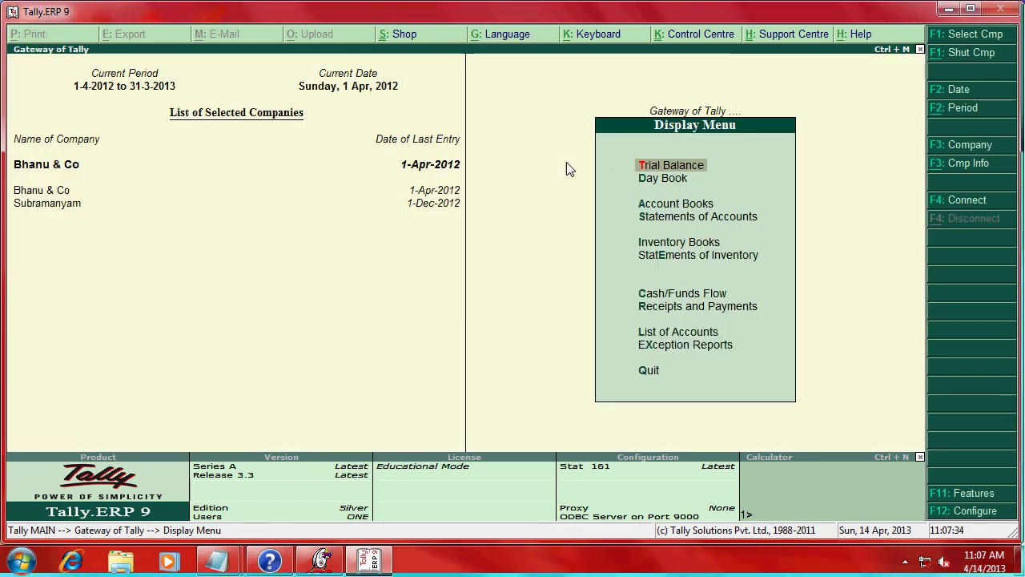
{"action": "left_click", "coordinate": [677, 170]}
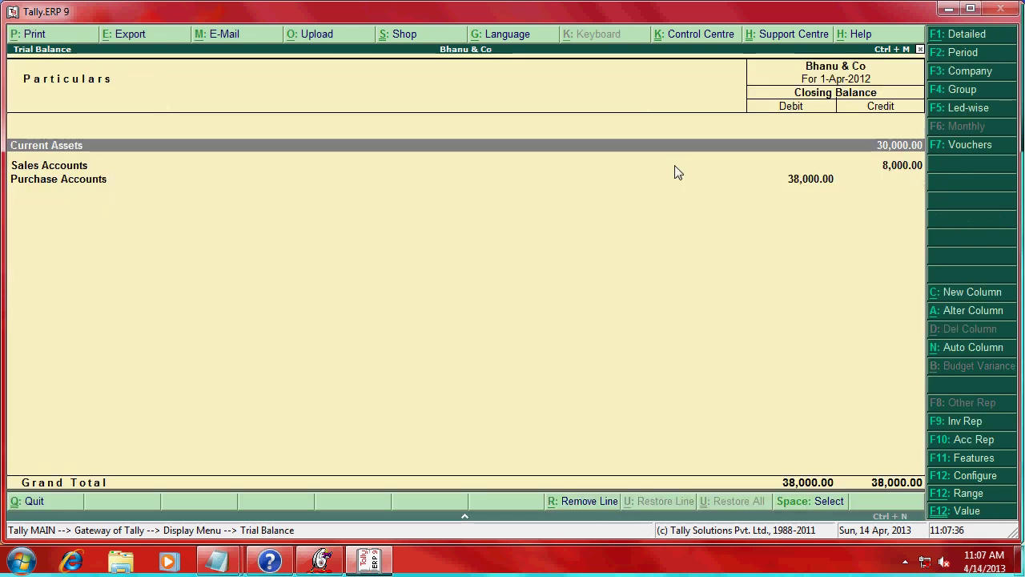
{"action": "left_click", "coordinate": [953, 108]}
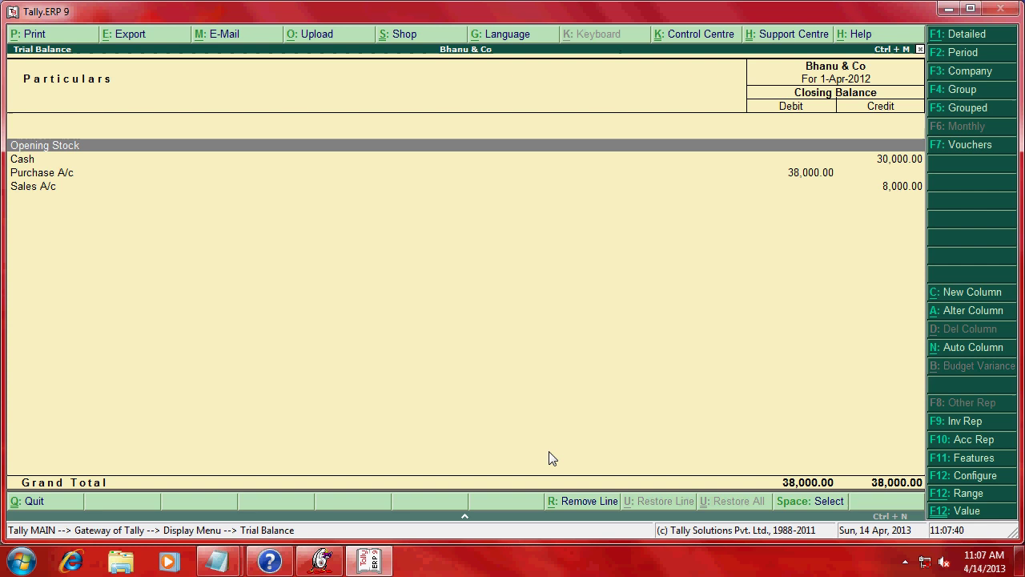
- Add a Subramanyam column with default period and valuation, showing its 3,10,389.77 total
{"action": "left_click", "coordinate": [971, 292]}
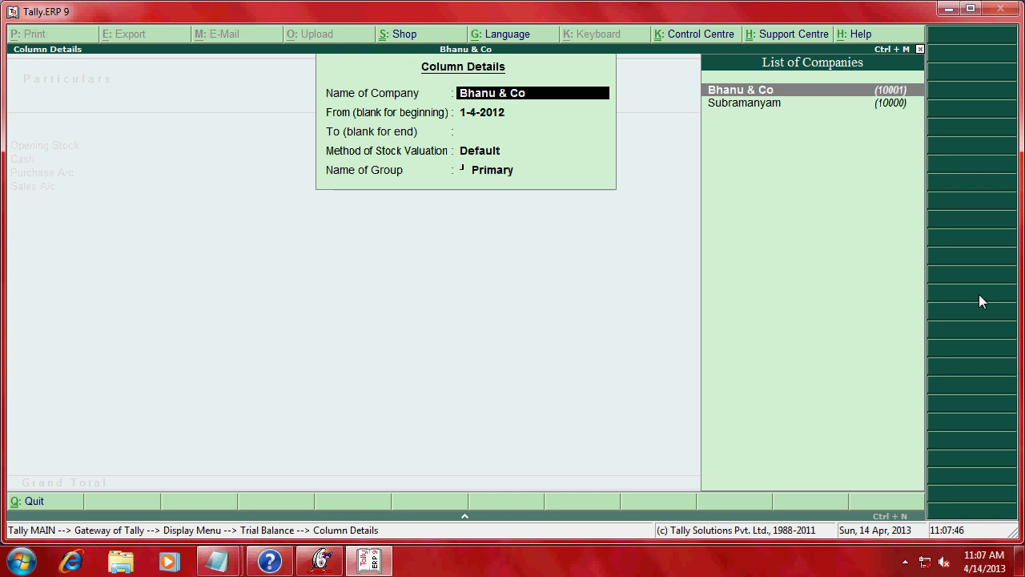
{"action": "key", "text": "Down"}
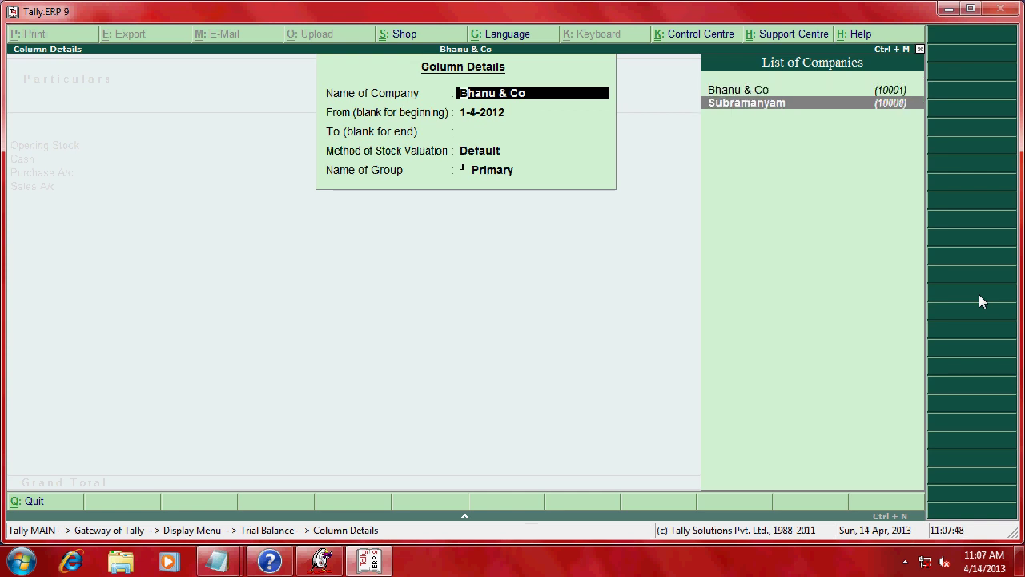
{"action": "key", "text": "Return"}
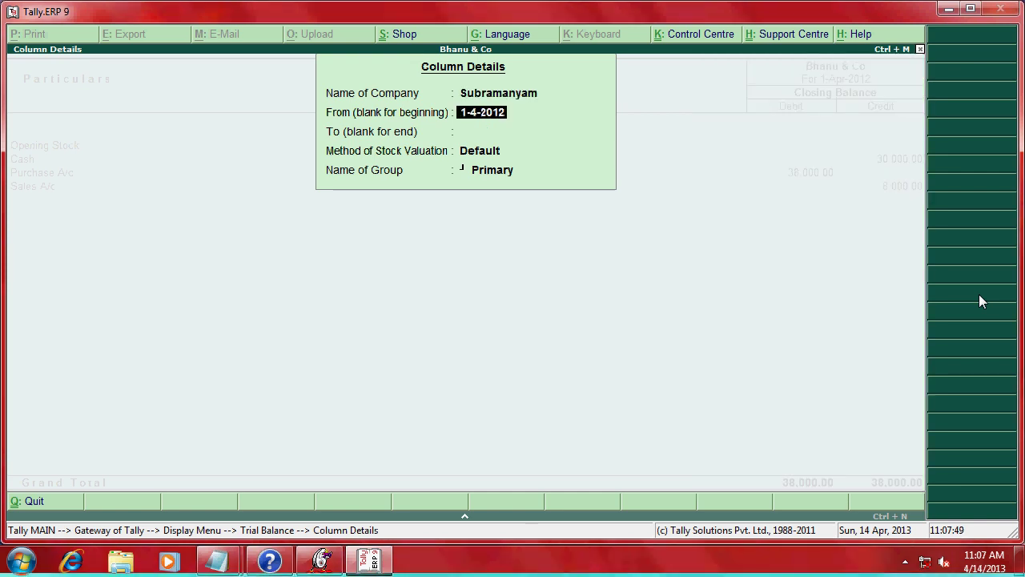
{"action": "key", "text": "Return"}
{"action": "key", "text": "Return"}
{"action": "key", "text": "Return"}
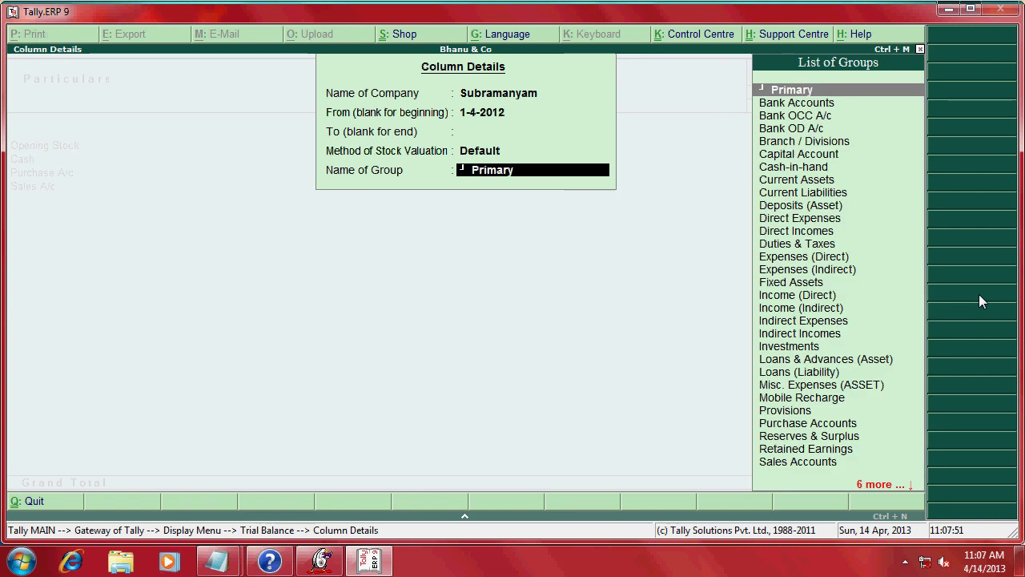
{"action": "key", "text": "Return"}
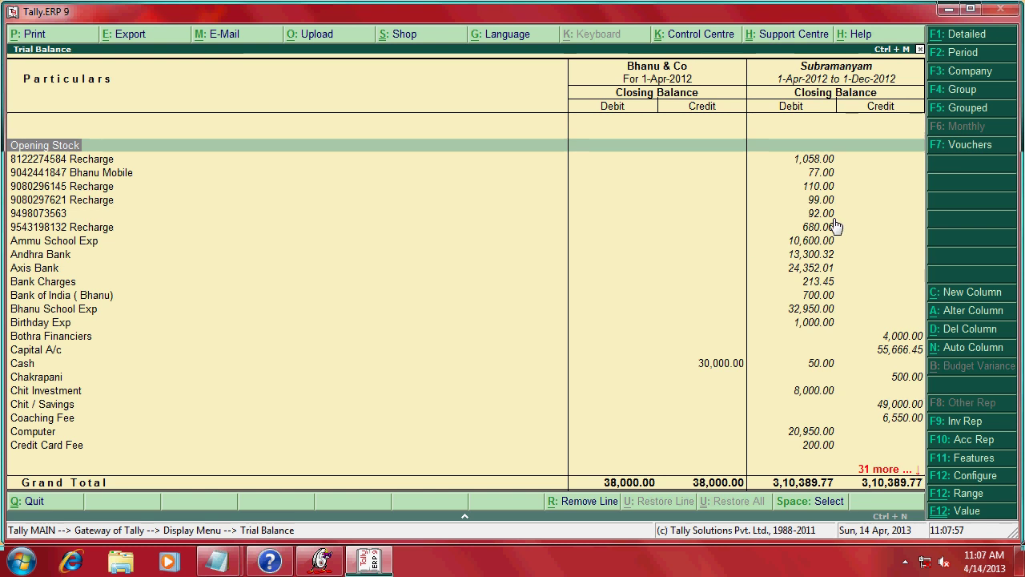
{"action": "key", "text": "Down"}
{"action": "key", "text": "Down"}
{"action": "key", "text": "Down"}
{"action": "key", "text": "Down"}
{"action": "key", "text": "Down"}
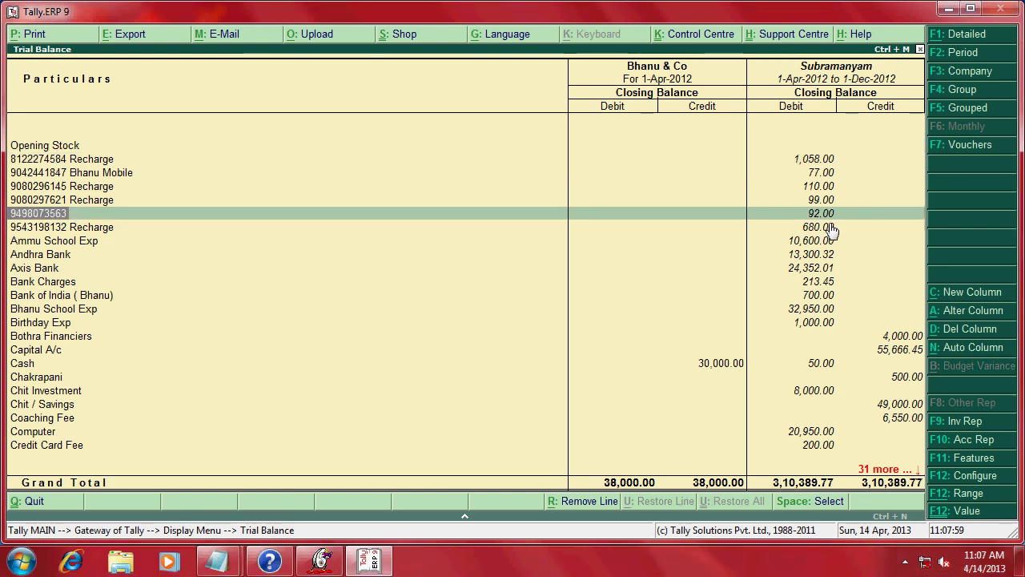
{"action": "key", "text": "Down"}
{"action": "key", "text": "Down"}
{"action": "key", "text": "Down"}
{"action": "key", "text": "Down"}
{"action": "key", "text": "Down"}
{"action": "key", "text": "Down"}
{"action": "key", "text": "Down"}
{"action": "key", "text": "Down"}
{"action": "key", "text": "Down"}
{"action": "key", "text": "Down"}
{"action": "key", "text": "Down"}
{"action": "key", "text": "Down"}
{"action": "key", "text": "Down"}
{"action": "key", "text": "Down"}
{"action": "key", "text": "Down"}
{"action": "key", "text": "Down"}
{"action": "key", "text": "Down"}
{"action": "key", "text": "Down"}
{"action": "key", "text": "Down"}
{"action": "key", "text": "Down"}
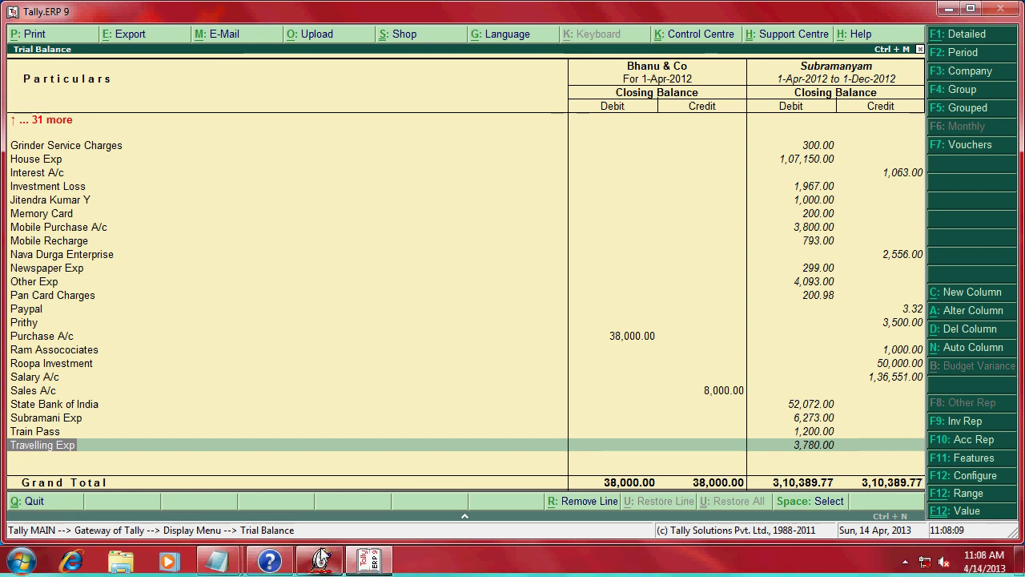
{"action": "mouse_move", "coordinate": [234, 560]}
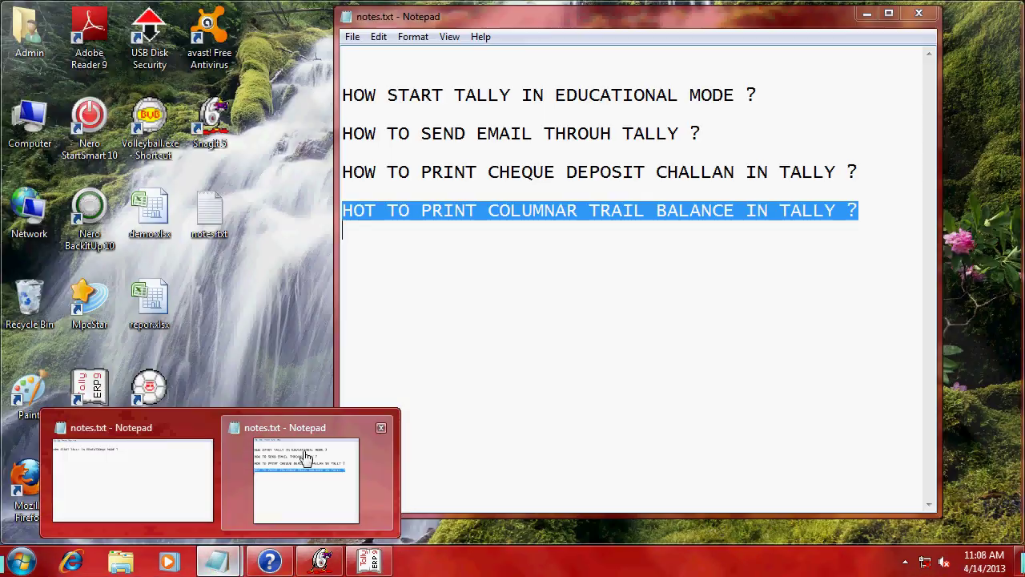
- Type 'youtube' and 'then search for tallyprofessor' on new lines below the questions in notes.txt
{"action": "left_click", "coordinate": [305, 457]}
{"action": "left_click", "coordinate": [411, 329]}
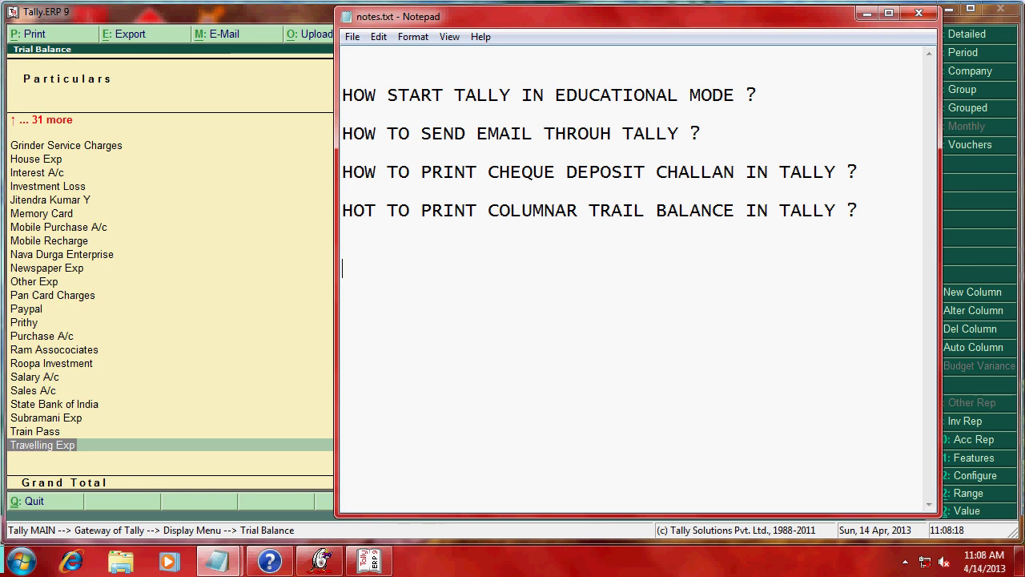
{"action": "type", "text": "y"}
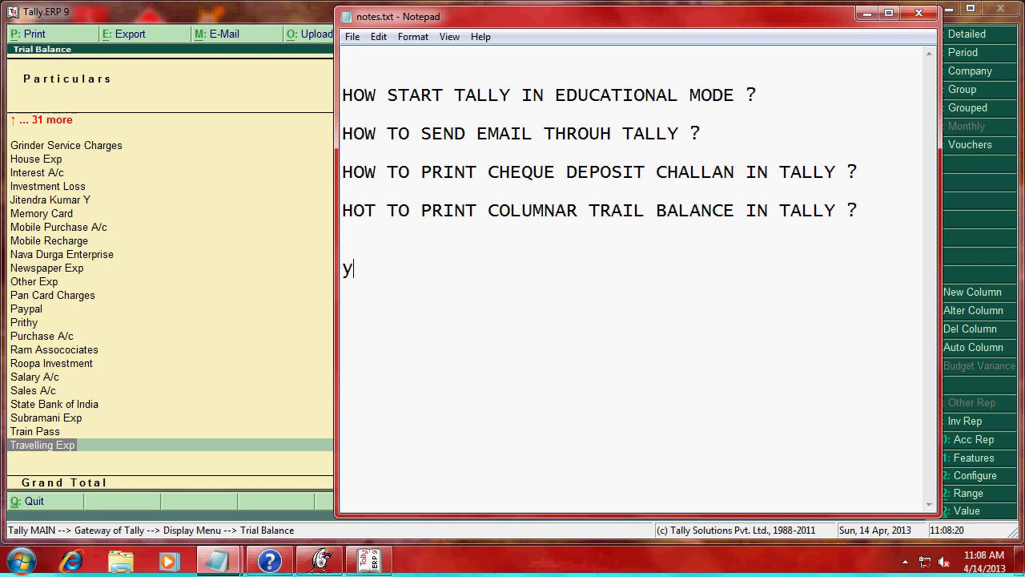
{"action": "type", "text": "outube"}
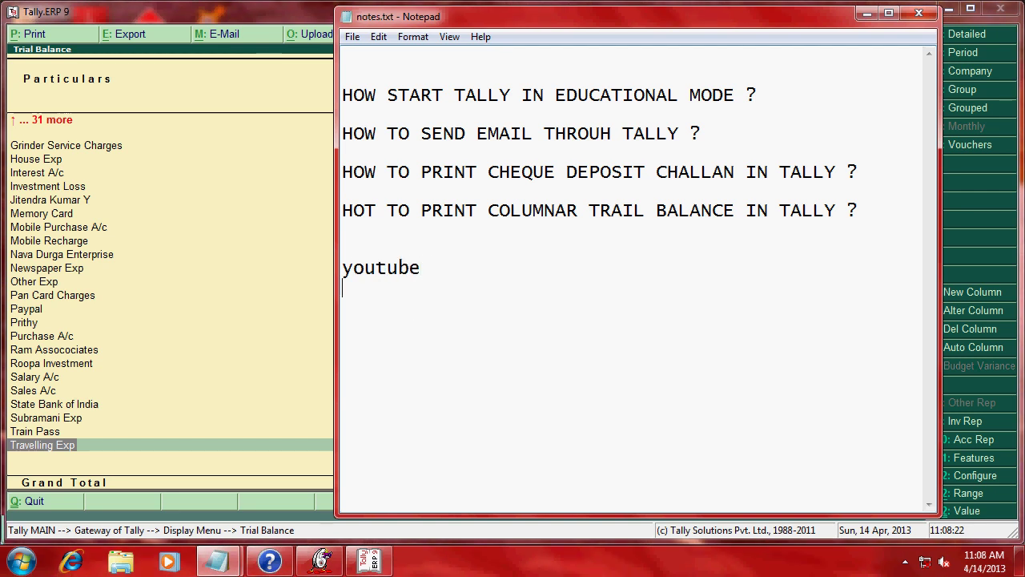
{"action": "key", "text": "Return"}
{"action": "type", "text": "then s"}
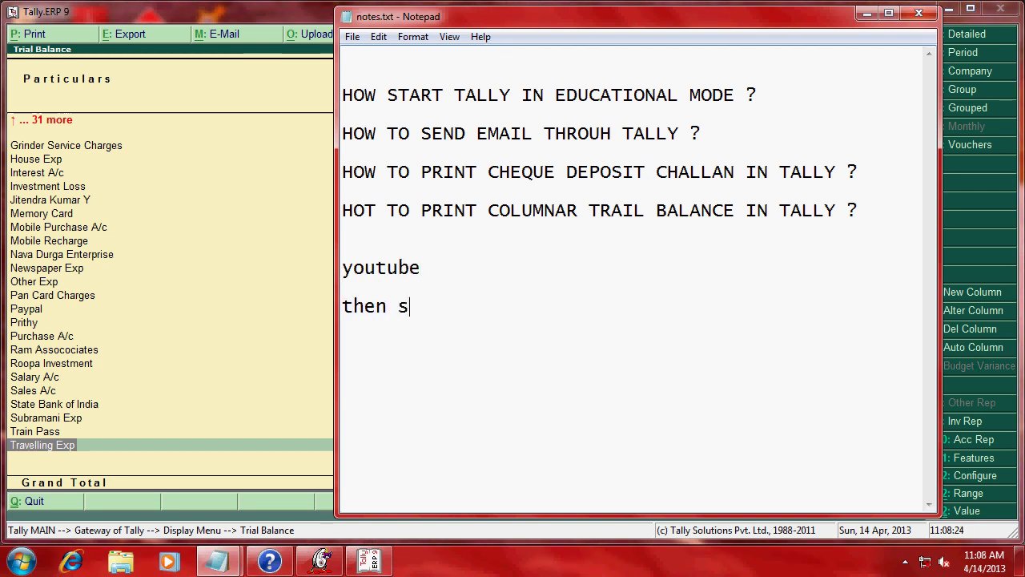
{"action": "type", "text": "earch fo"}
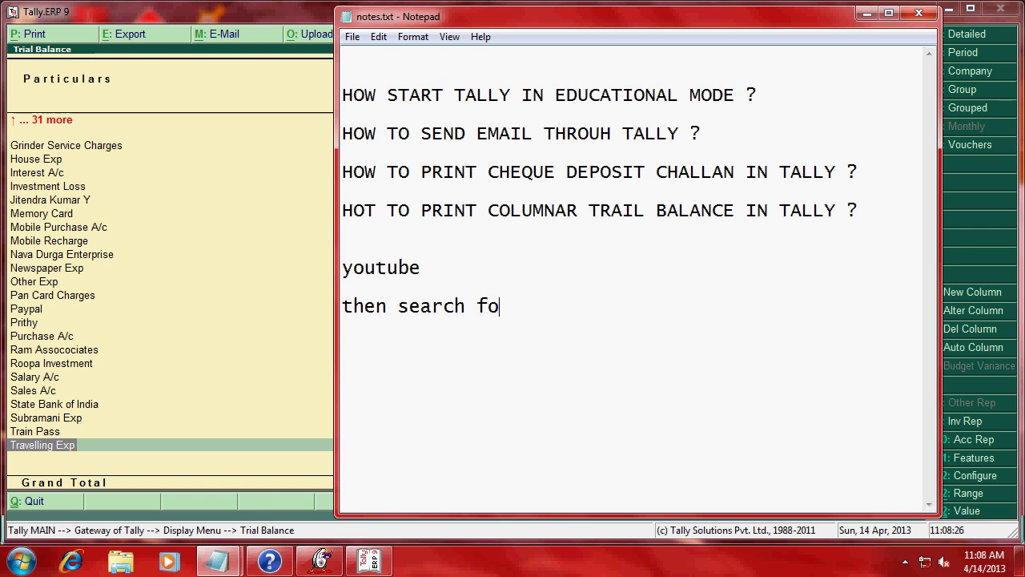
{"action": "type", "text": "r tally"}
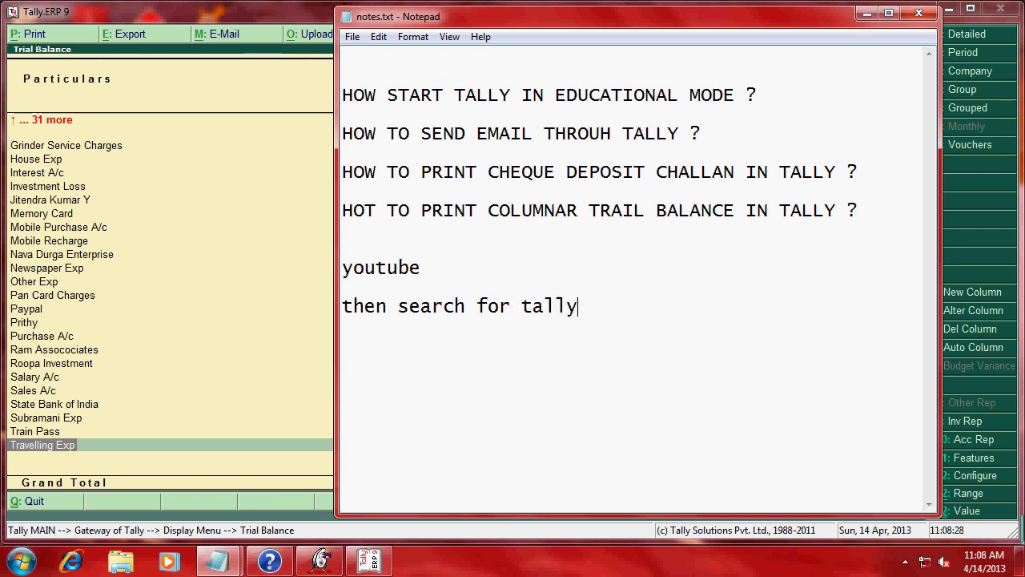
{"action": "type", "text": "profes"}
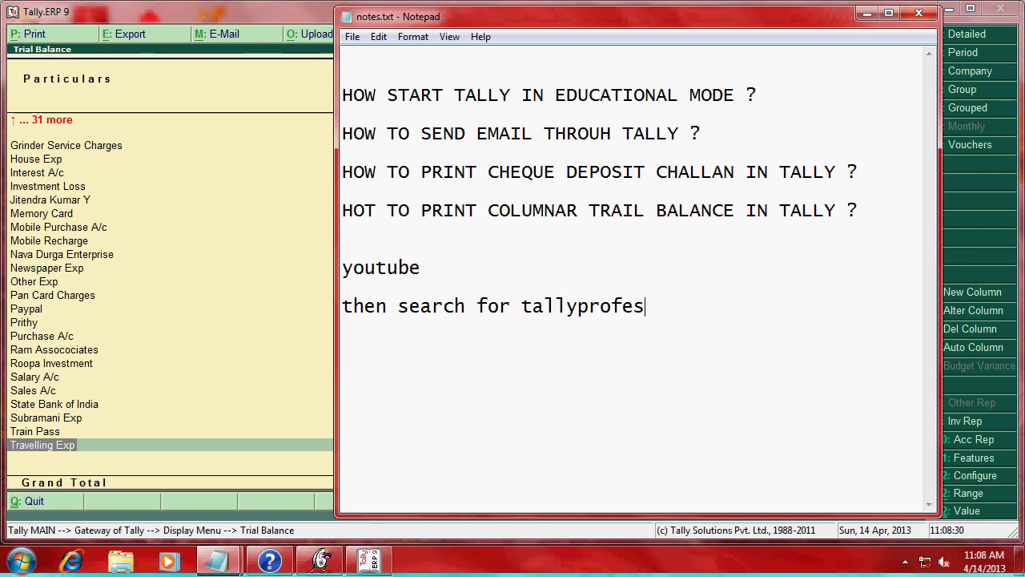
{"action": "type", "text": "sor"}
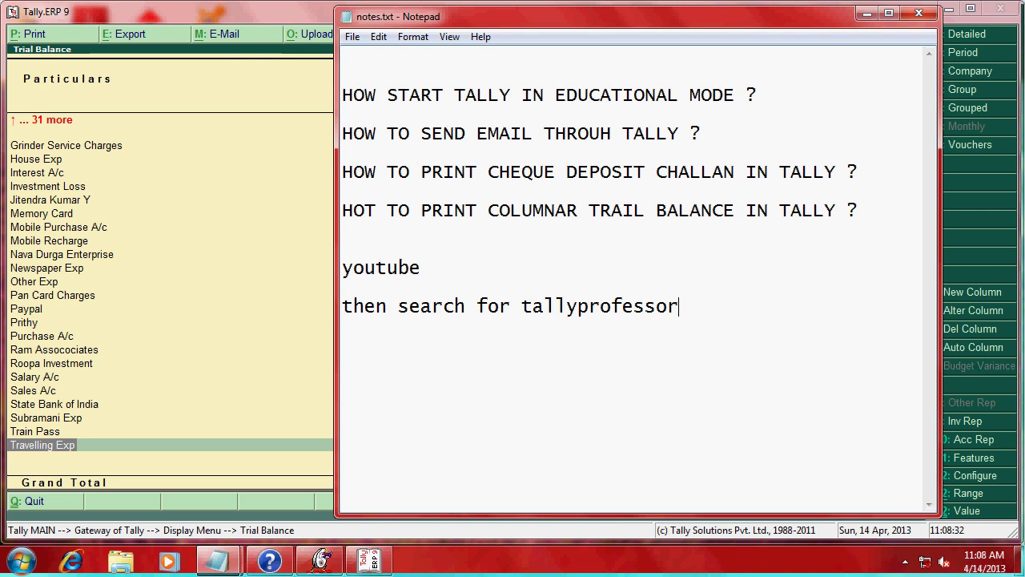